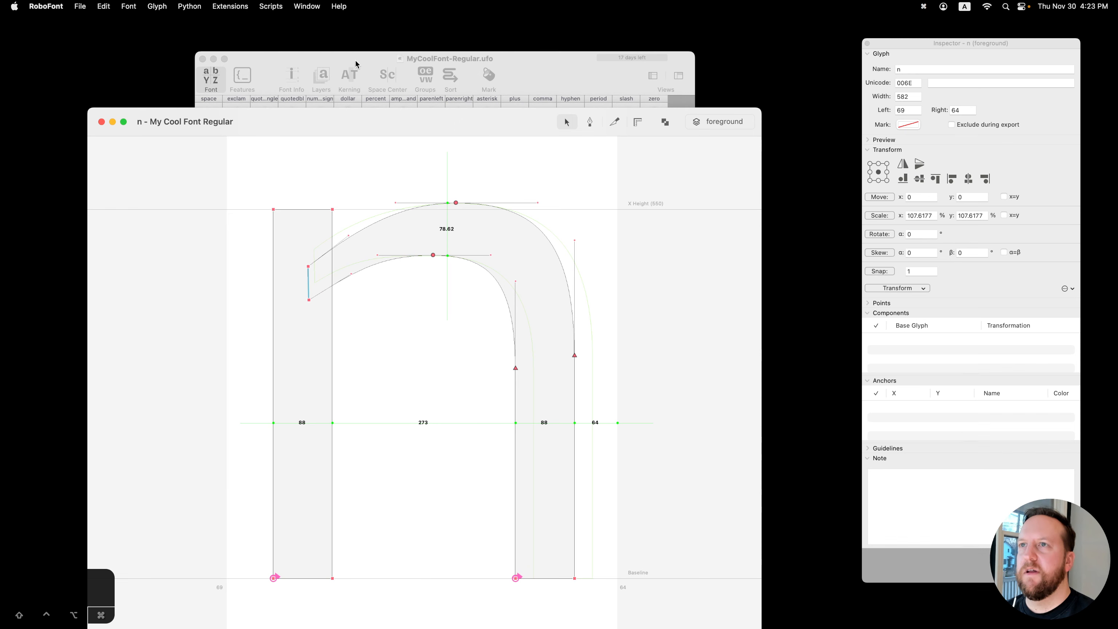
Step: Look at the font's layer list, and at the foreground and background layers listed for glyph n
{"action": "left_click", "coordinate": [350, 63]}
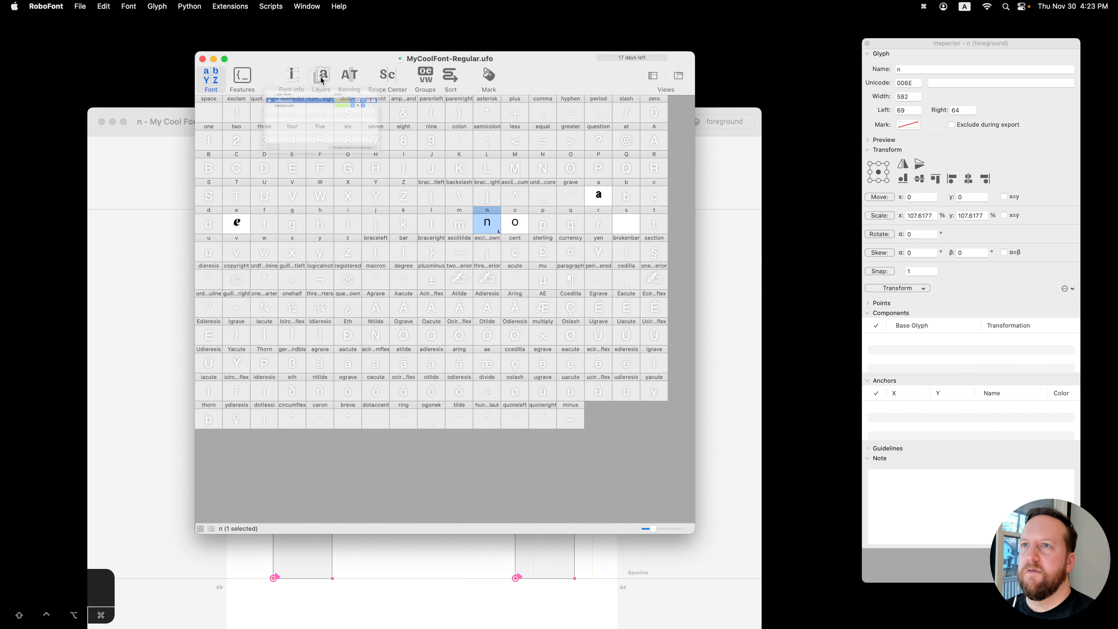
{"action": "left_click", "coordinate": [321, 78]}
{"action": "left_click", "coordinate": [167, 208]}
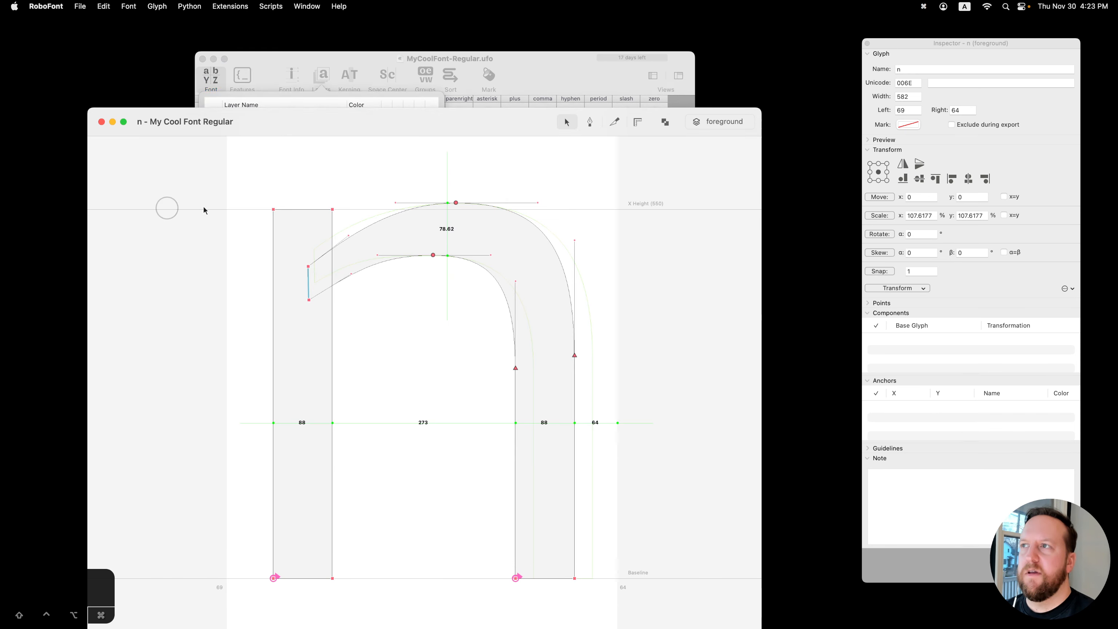
{"action": "left_click", "coordinate": [737, 122]}
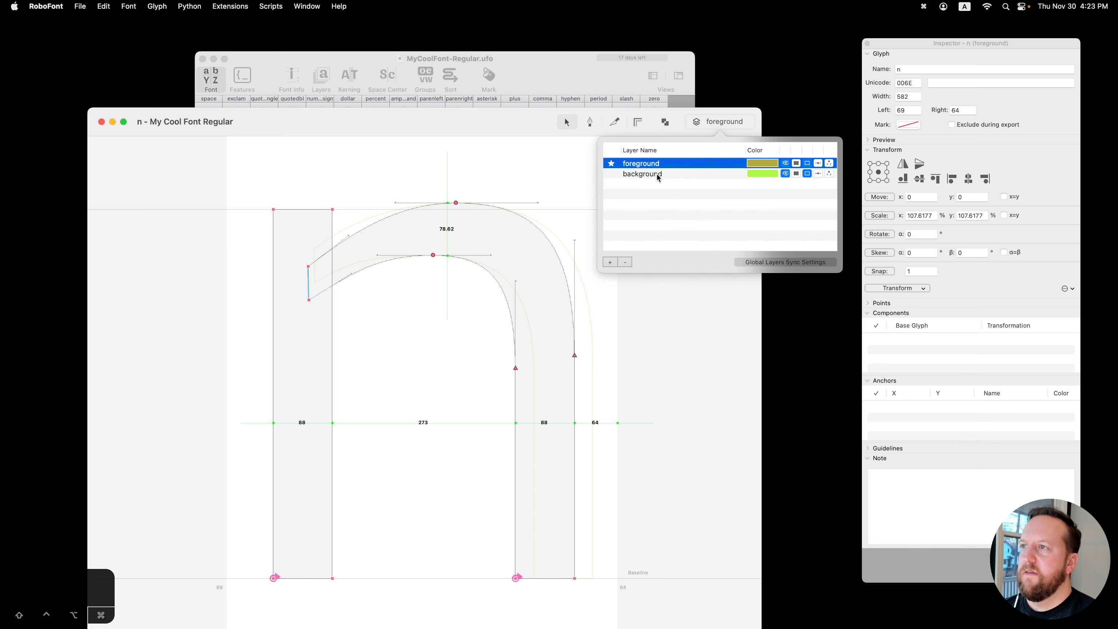
{"action": "left_click", "coordinate": [691, 174]}
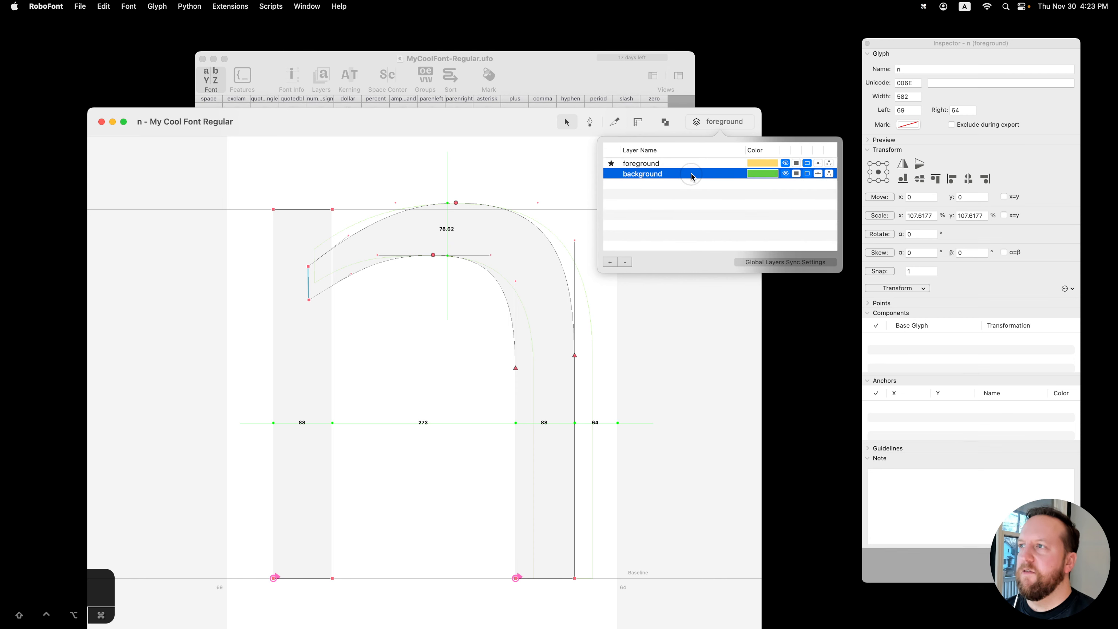
{"action": "left_click", "coordinate": [662, 163]}
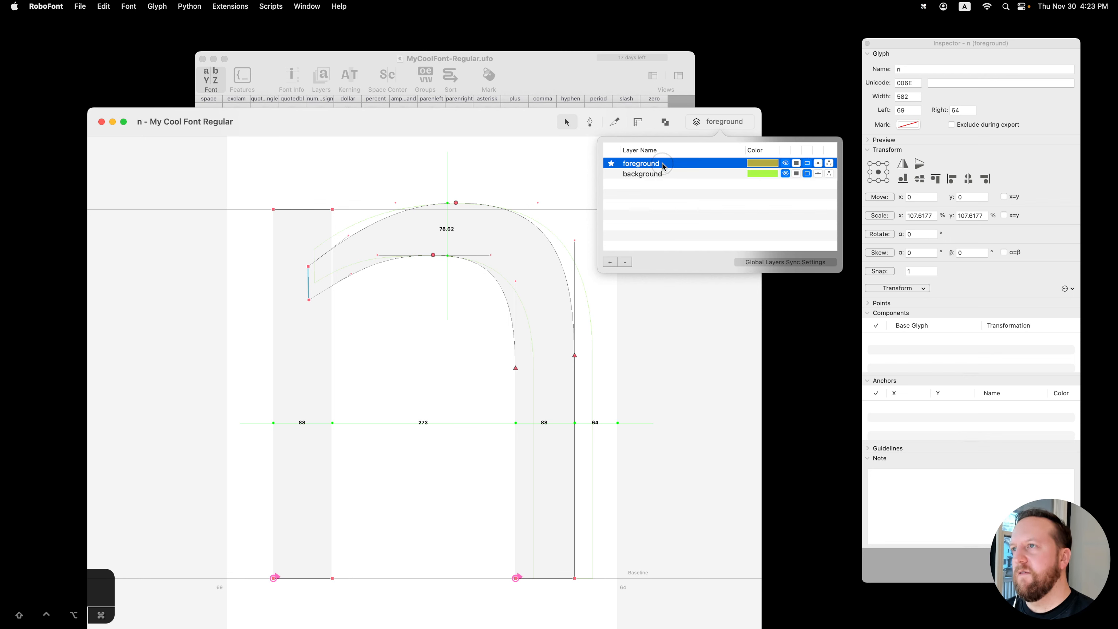
Step: Add four new layers to the glyph, keeping their default names
{"action": "left_click", "coordinate": [609, 262]}
{"action": "left_click", "coordinate": [609, 262]}
{"action": "left_click", "coordinate": [609, 262]}
{"action": "left_click", "coordinate": [609, 262]}
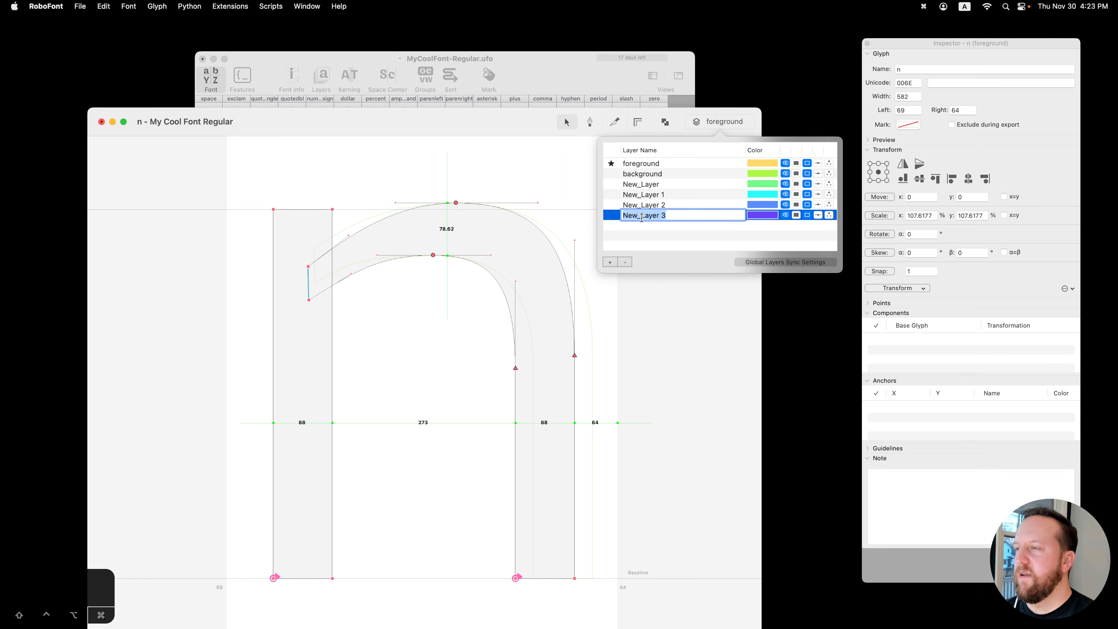
{"action": "left_click", "coordinate": [651, 239]}
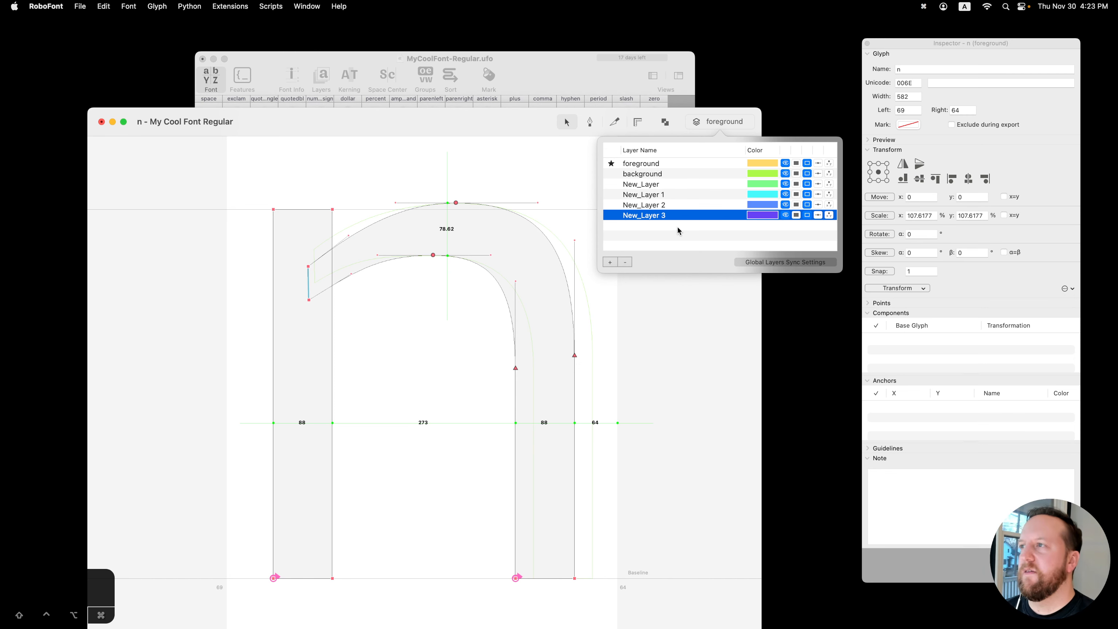
Step: Switch glyph n to the background layer and rename that layer background123
{"action": "left_click", "coordinate": [641, 175]}
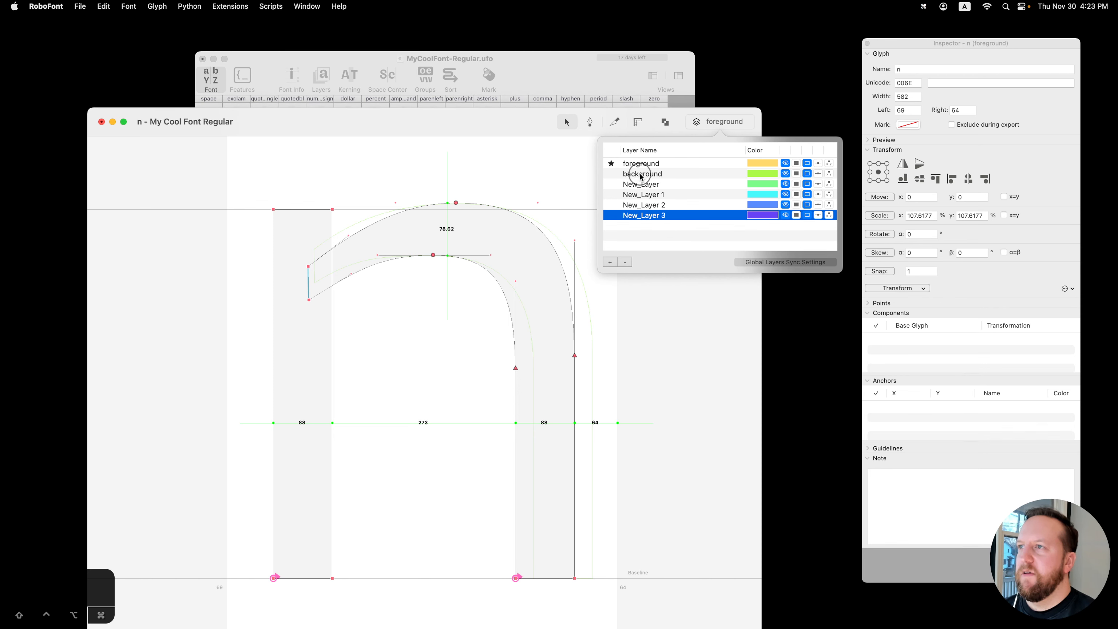
{"action": "left_click", "coordinate": [714, 122]}
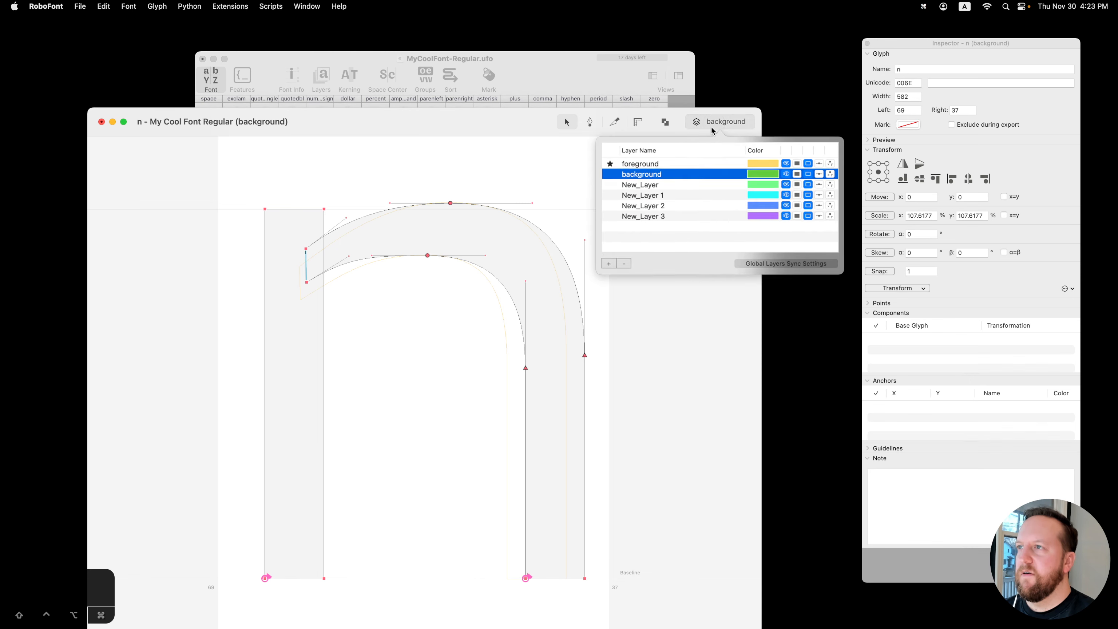
{"action": "double_click", "coordinate": [649, 177]}
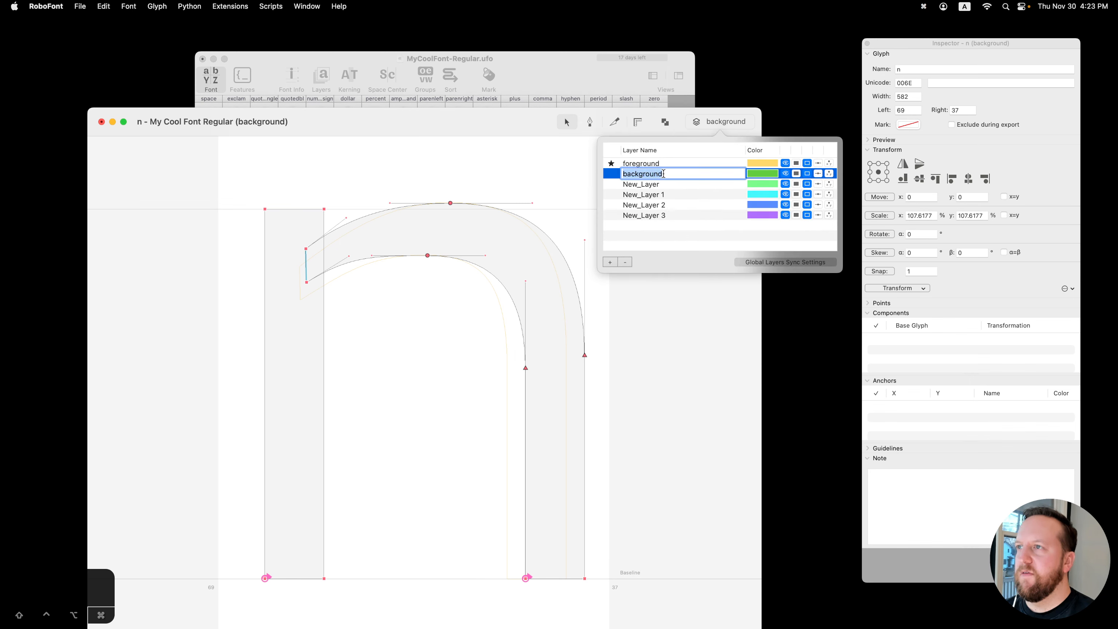
{"action": "left_click", "coordinate": [664, 173]}
{"action": "type", "text": "123"}
{"action": "left_click", "coordinate": [680, 189]}
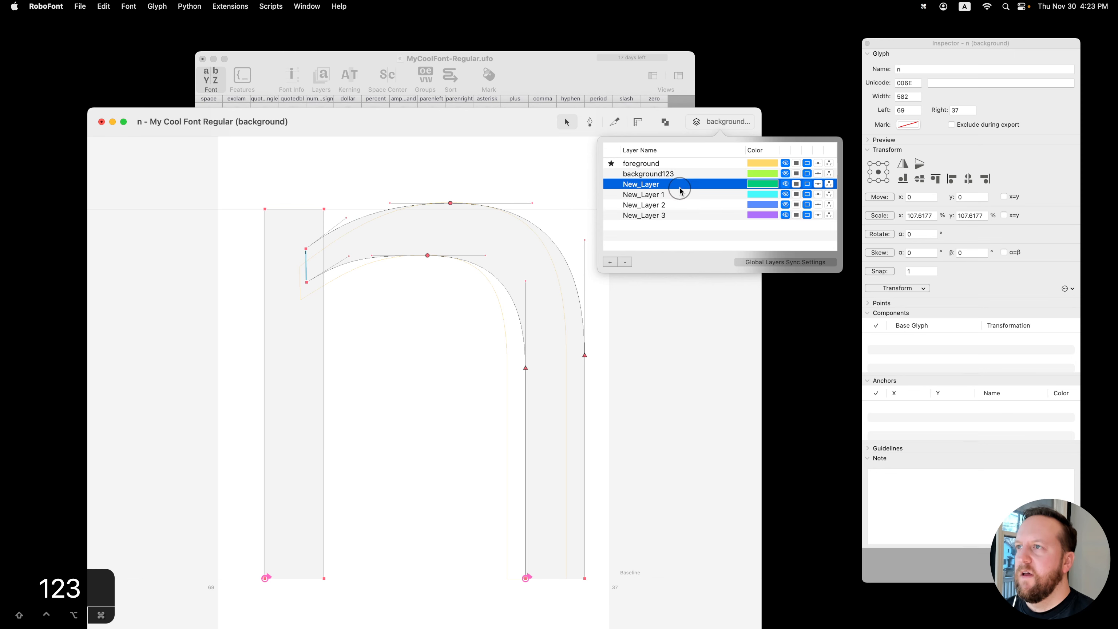
Step: Remove the 123 suffix so that the layer is named background again
{"action": "left_click", "coordinate": [656, 175]}
{"action": "double_click", "coordinate": [663, 175]}
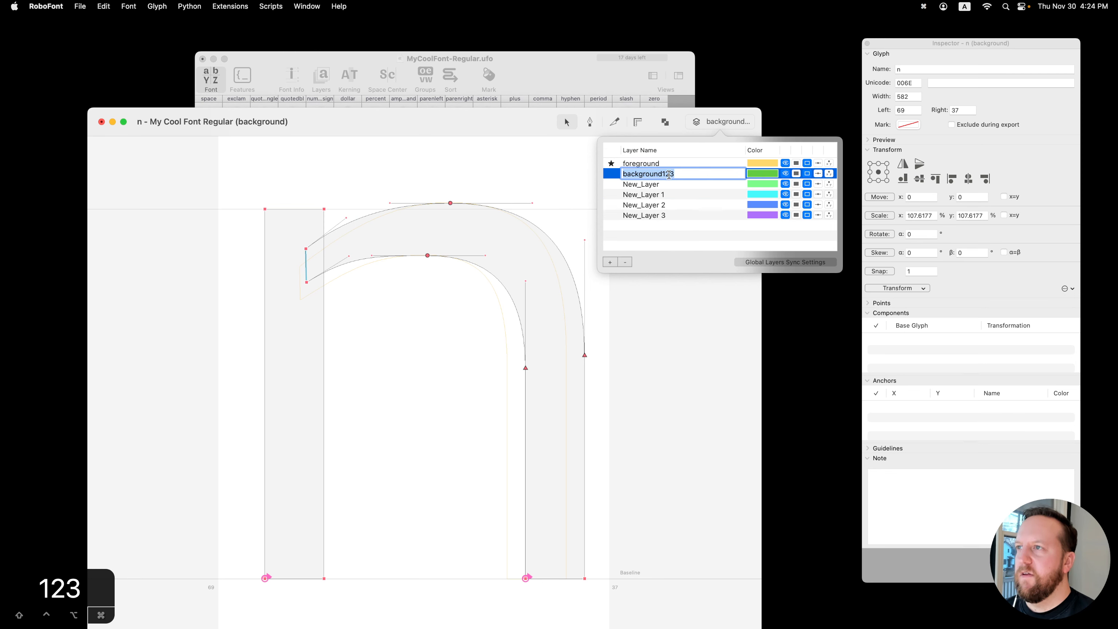
{"action": "left_click_drag", "start_coordinate": [673, 174], "coordinate": [662, 175]}
{"action": "key", "text": "BackSpace"}
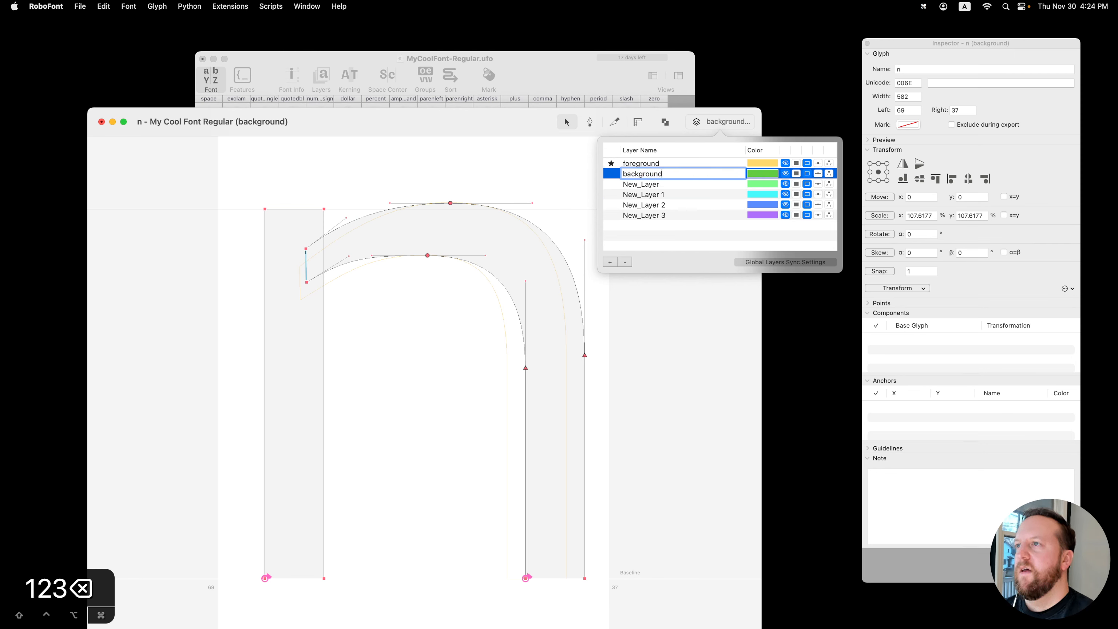
{"action": "left_click", "coordinate": [673, 205]}
{"action": "left_click", "coordinate": [734, 185]}
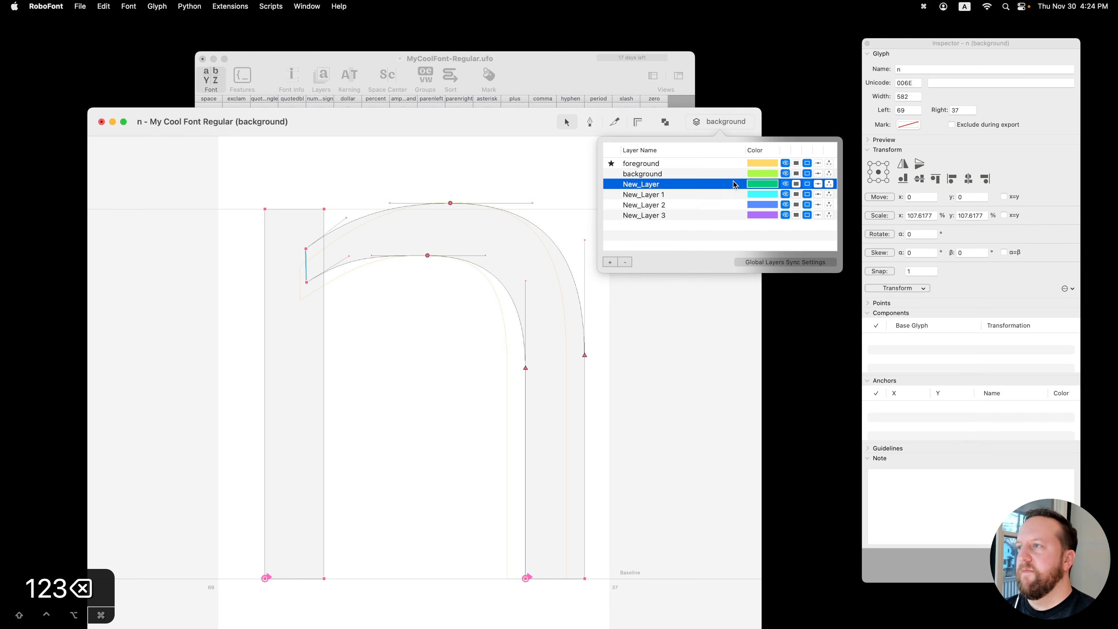
Step: Compare the foreground and background versions of glyph n by switching between the two layers in the layer list, ending on foreground
{"action": "double_click", "coordinate": [655, 163]}
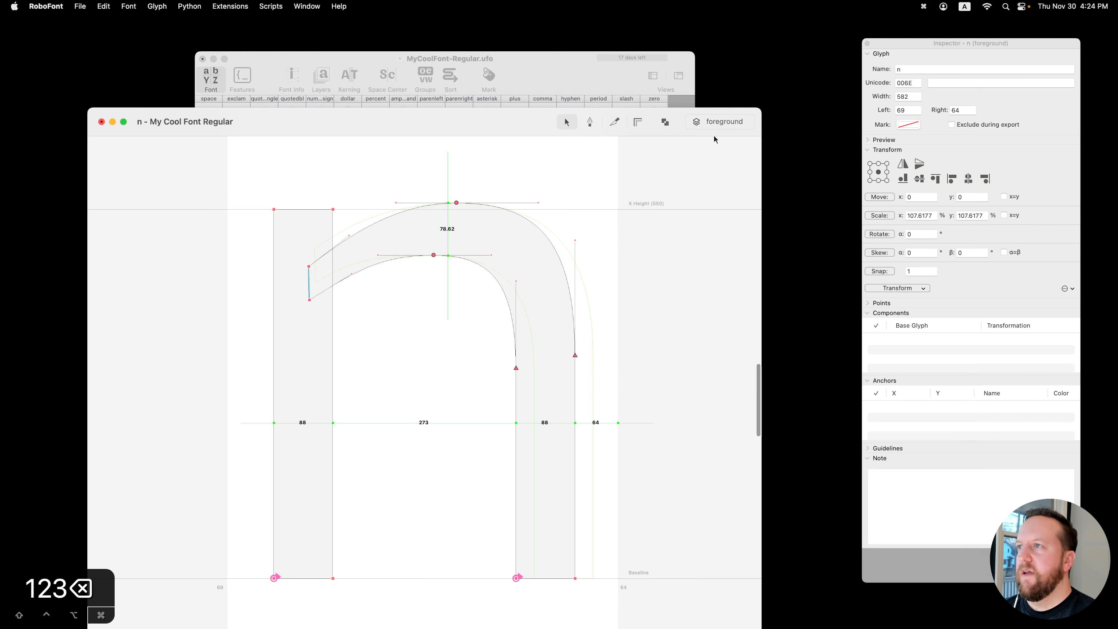
{"action": "left_click", "coordinate": [722, 122]}
{"action": "left_click", "coordinate": [649, 174]}
{"action": "double_click", "coordinate": [649, 174]}
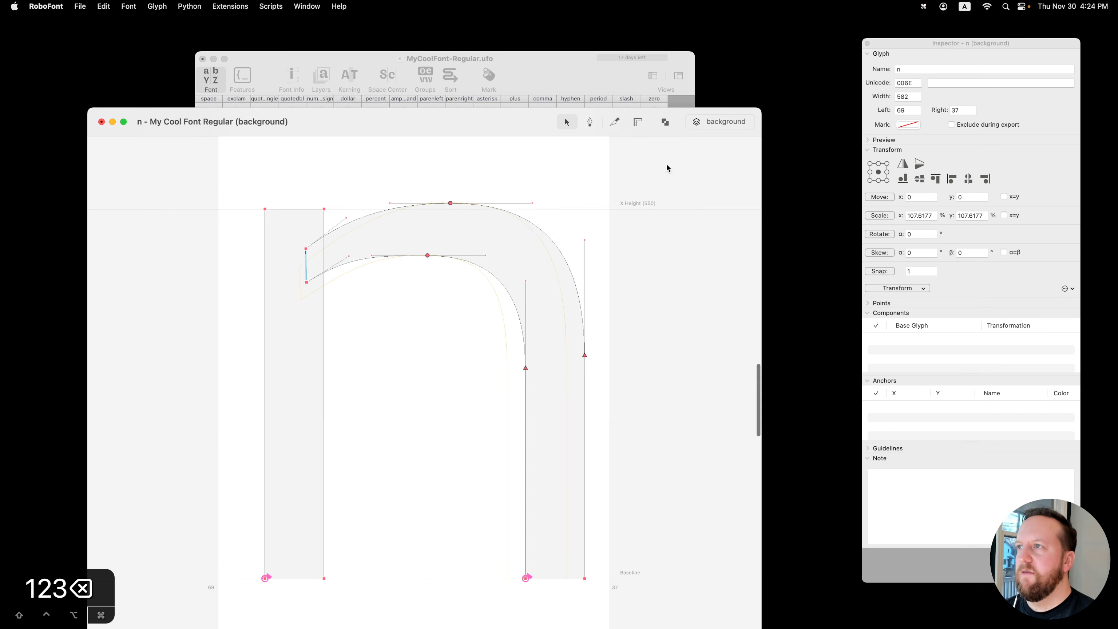
{"action": "left_click", "coordinate": [713, 122]}
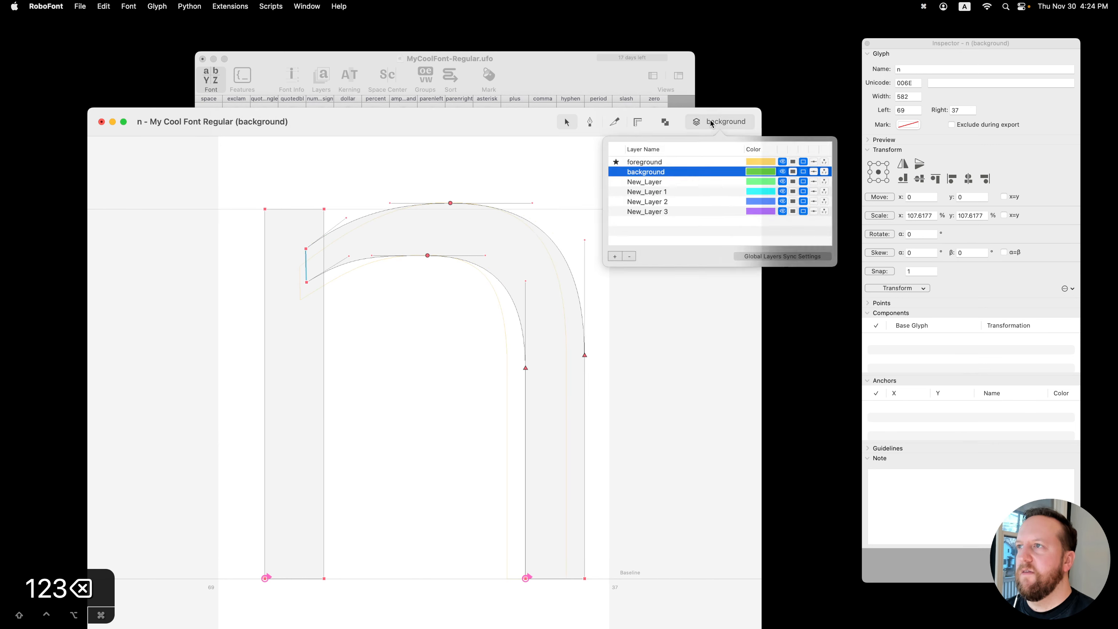
{"action": "double_click", "coordinate": [634, 163]}
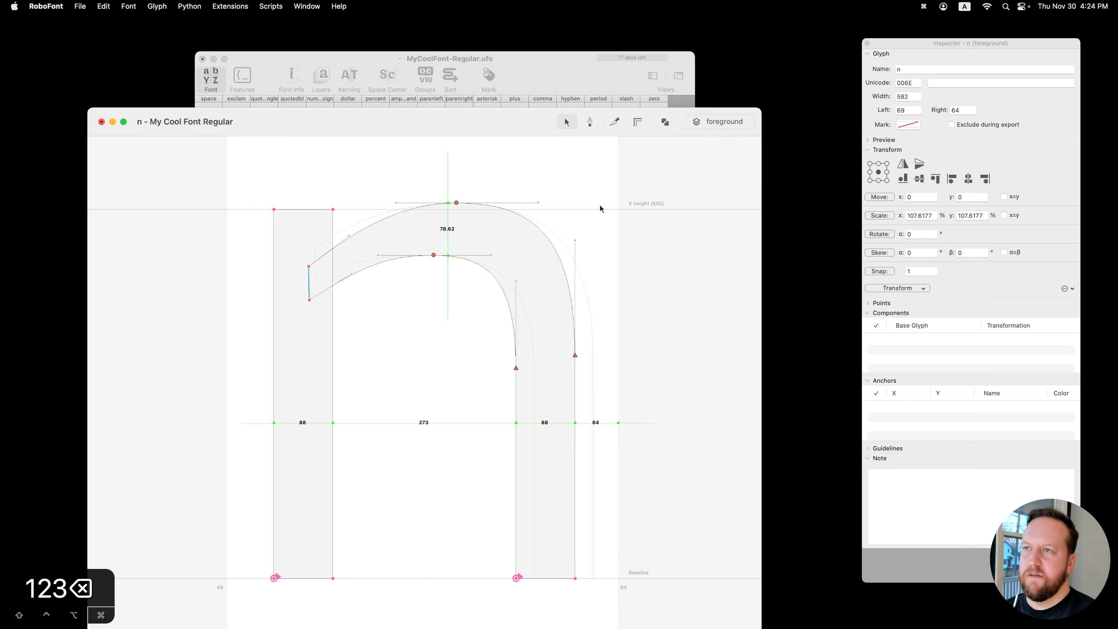
Step: Step through the layers of glyph n with the Layer Up and Layer Down commands, returning to foreground
{"action": "left_click", "coordinate": [166, 5]}
{"action": "mouse_move", "coordinate": [162, 166]}
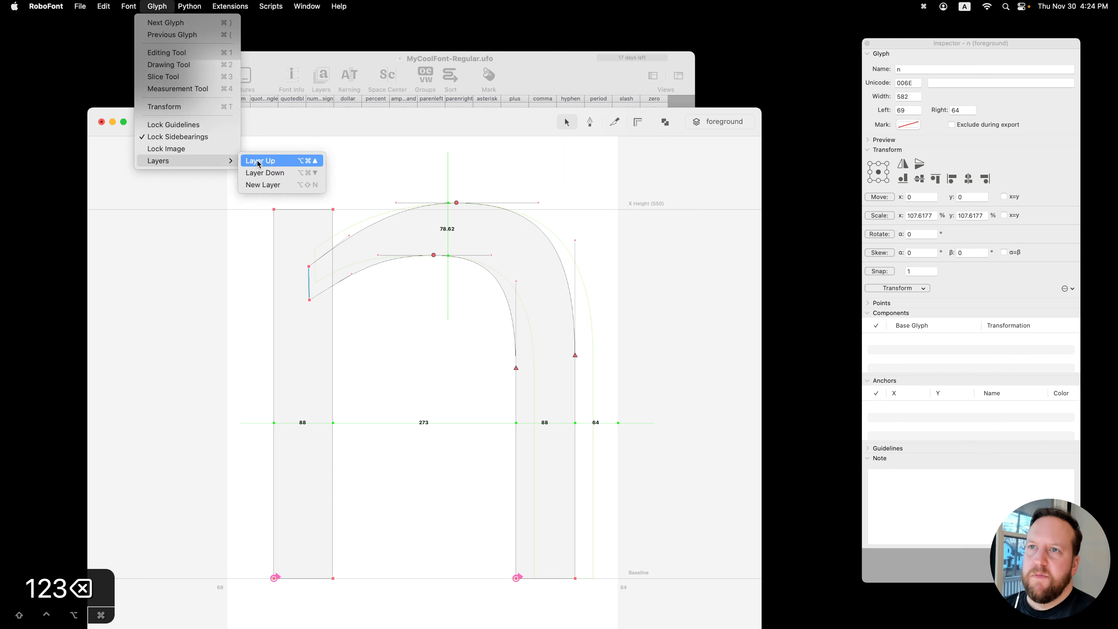
{"action": "left_click", "coordinate": [296, 174]}
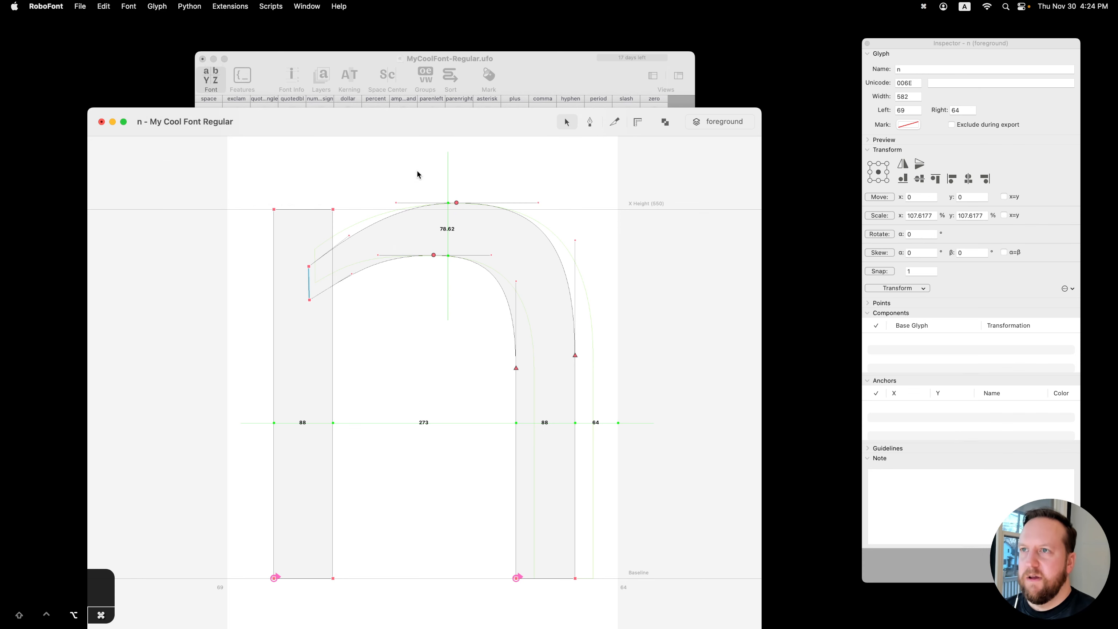
{"action": "key", "text": "alt+super+Up"}
{"action": "key", "text": "alt+super+Down"}
{"action": "key", "text": "alt+super+Up"}
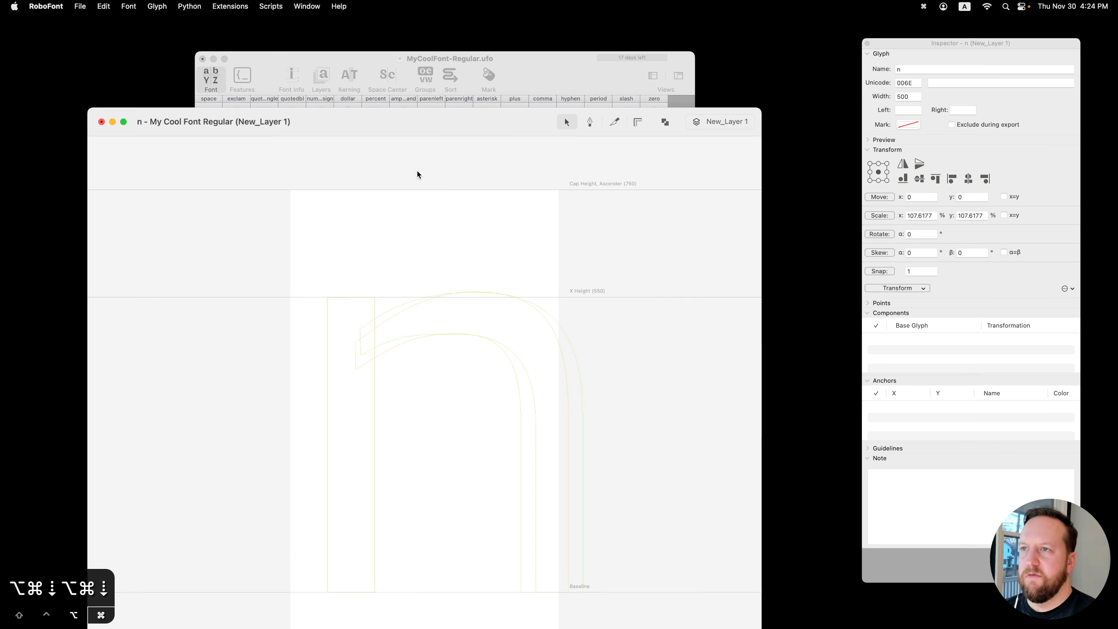
{"action": "key", "text": "alt+super+Down"}
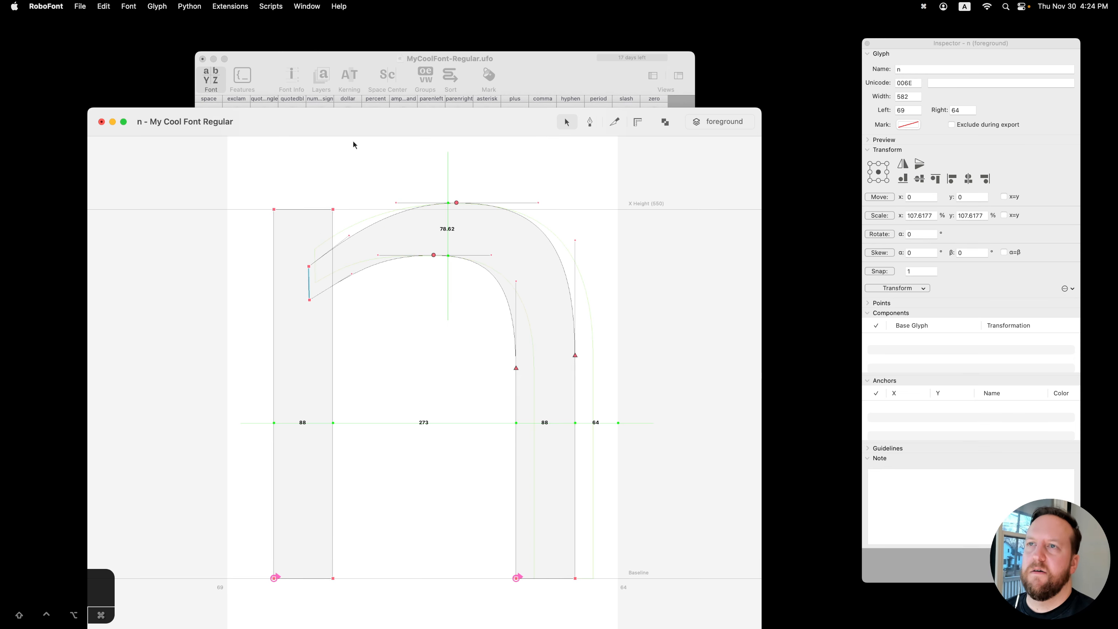
Step: Assign "-" as the Layer Up hot key in the Glyph View preferences
{"action": "left_click_drag", "start_coordinate": [326, 122], "coordinate": [339, 91]}
{"action": "left_click", "coordinate": [55, 6]}
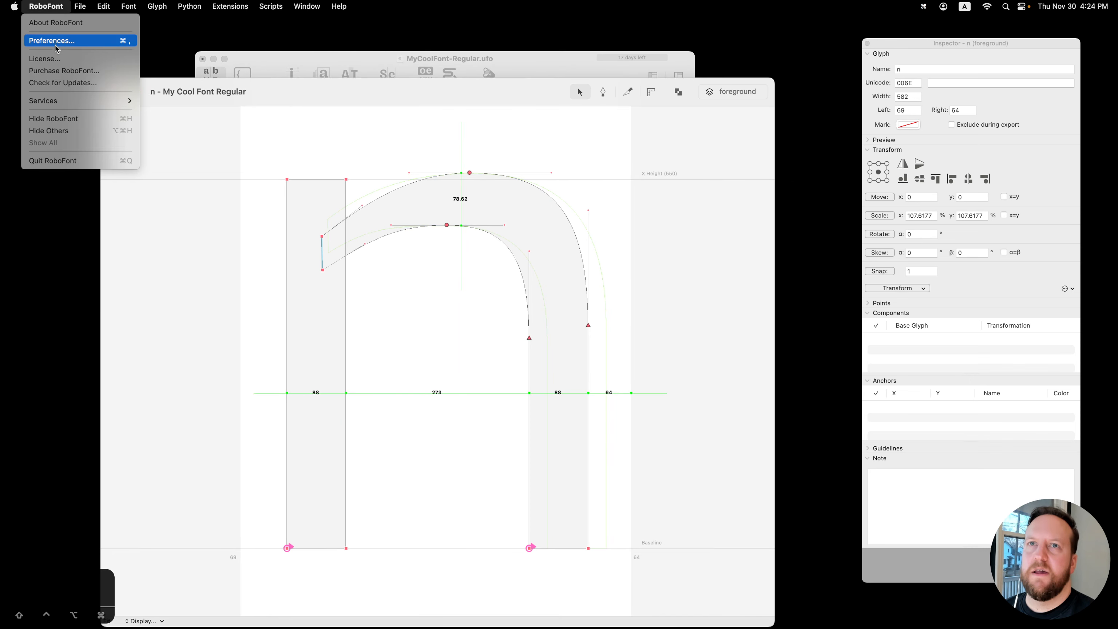
{"action": "left_click", "coordinate": [56, 44]}
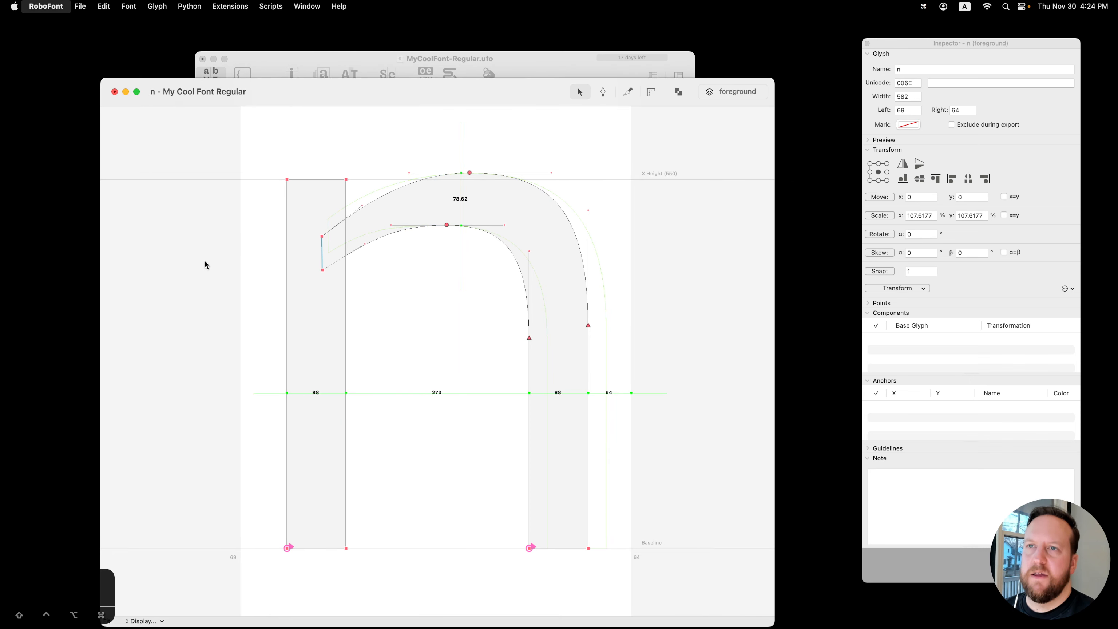
{"action": "left_click", "coordinate": [263, 240]}
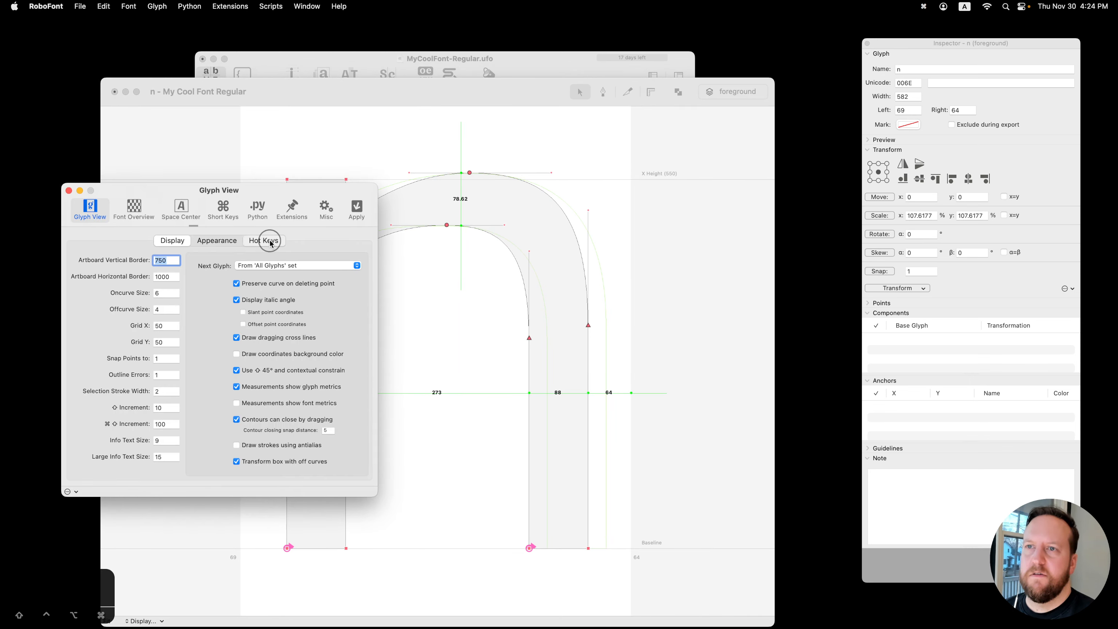
{"action": "scroll", "coordinate": [208, 320], "scroll_direction": "down", "scroll_amount": 5}
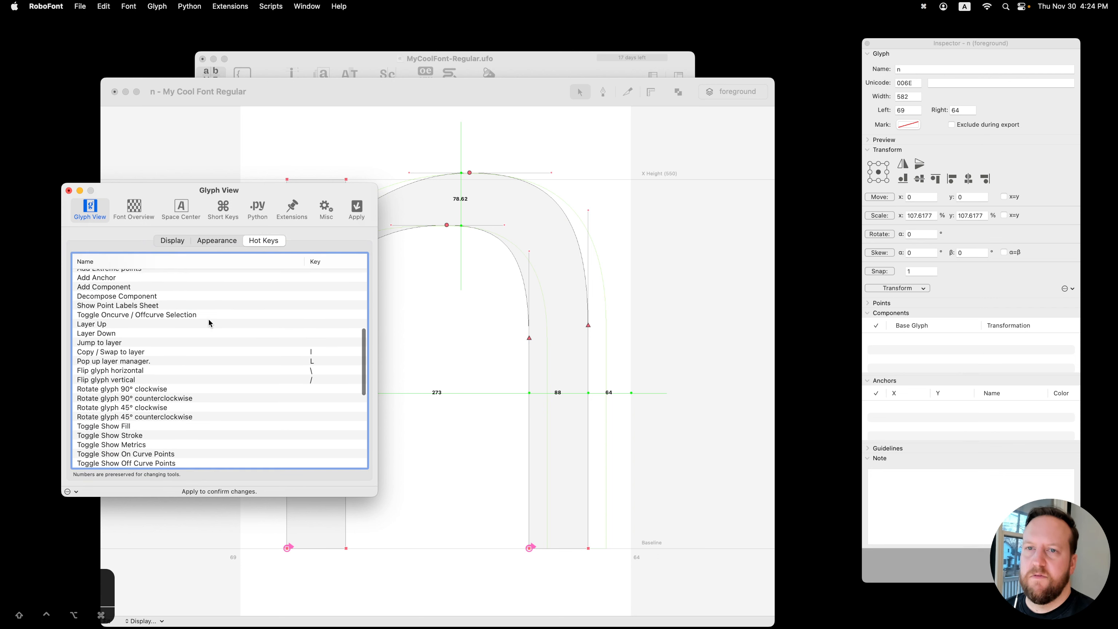
{"action": "left_click", "coordinate": [314, 325]}
{"action": "left_click", "coordinate": [309, 325]}
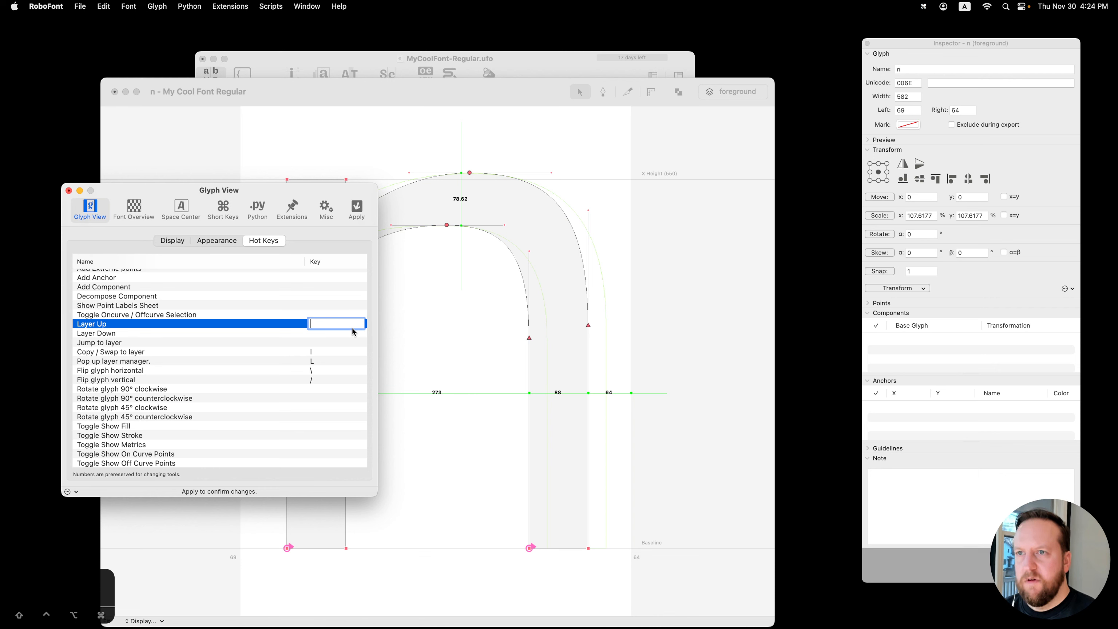
{"action": "type", "text": "-"}
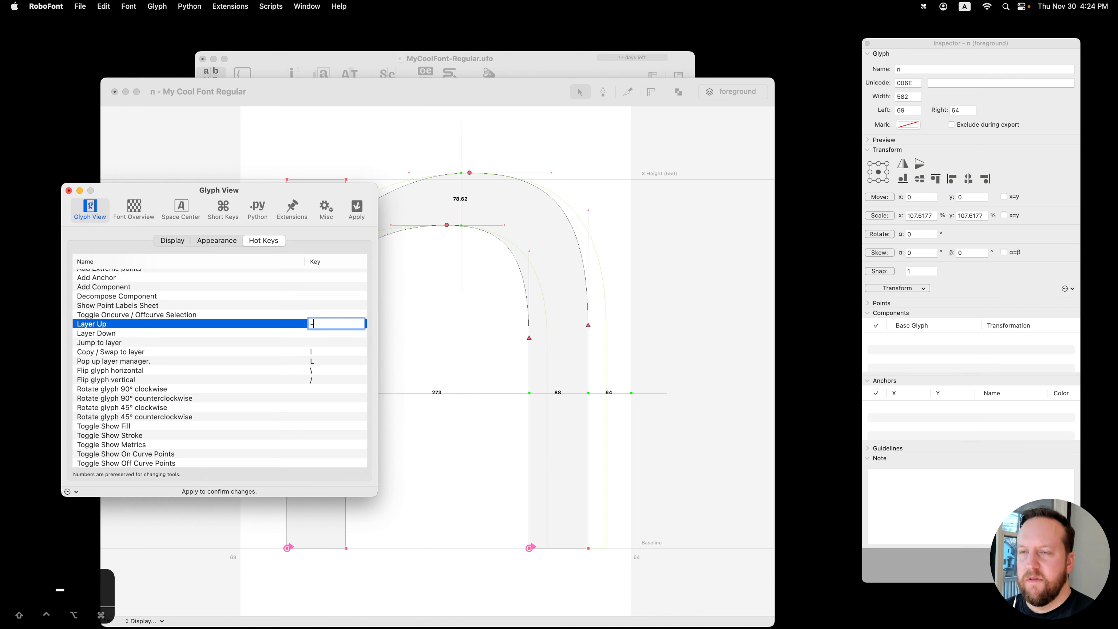
Step: Assign "=" as the Layer Down hot key, apply the preference changes and close the preferences
{"action": "left_click", "coordinate": [315, 334]}
{"action": "left_click", "coordinate": [324, 339]}
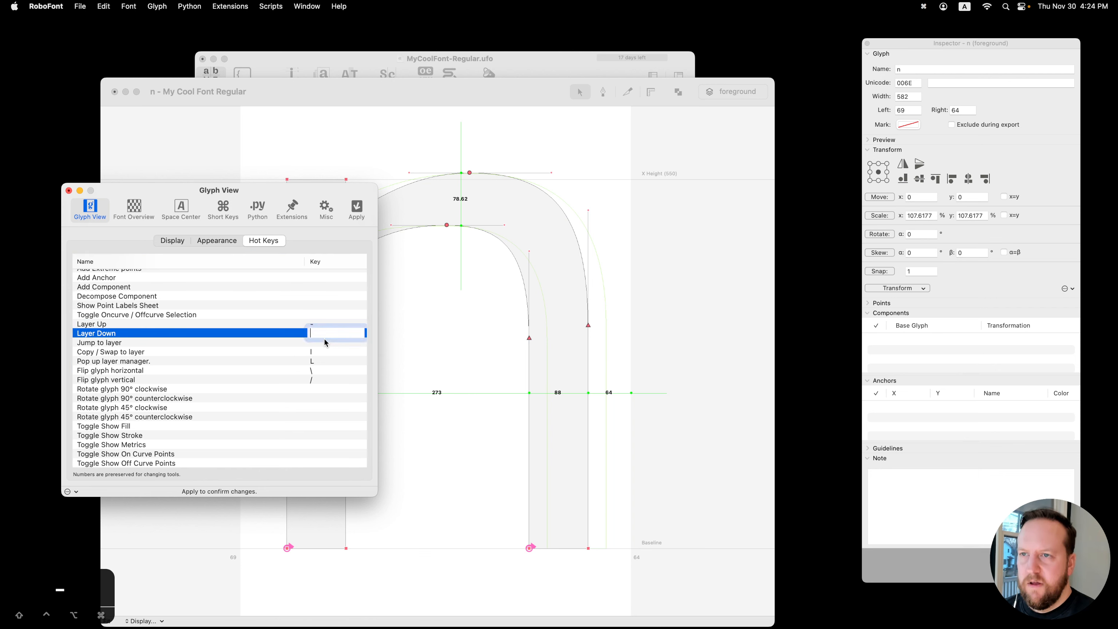
{"action": "type", "text": "="}
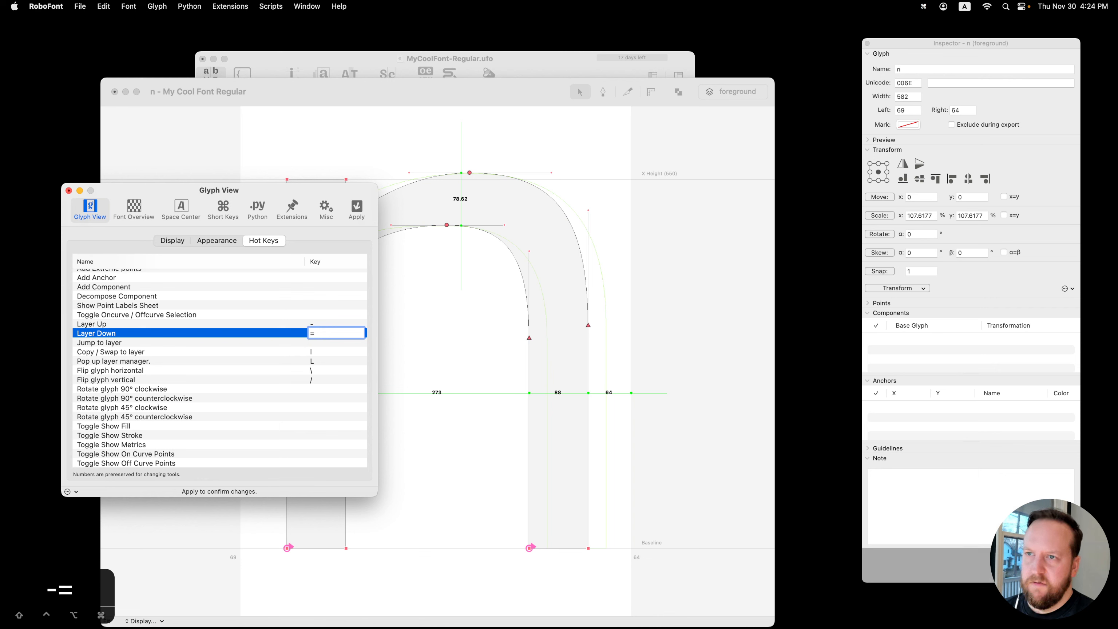
{"action": "left_click", "coordinate": [273, 315]}
{"action": "left_click", "coordinate": [317, 333]}
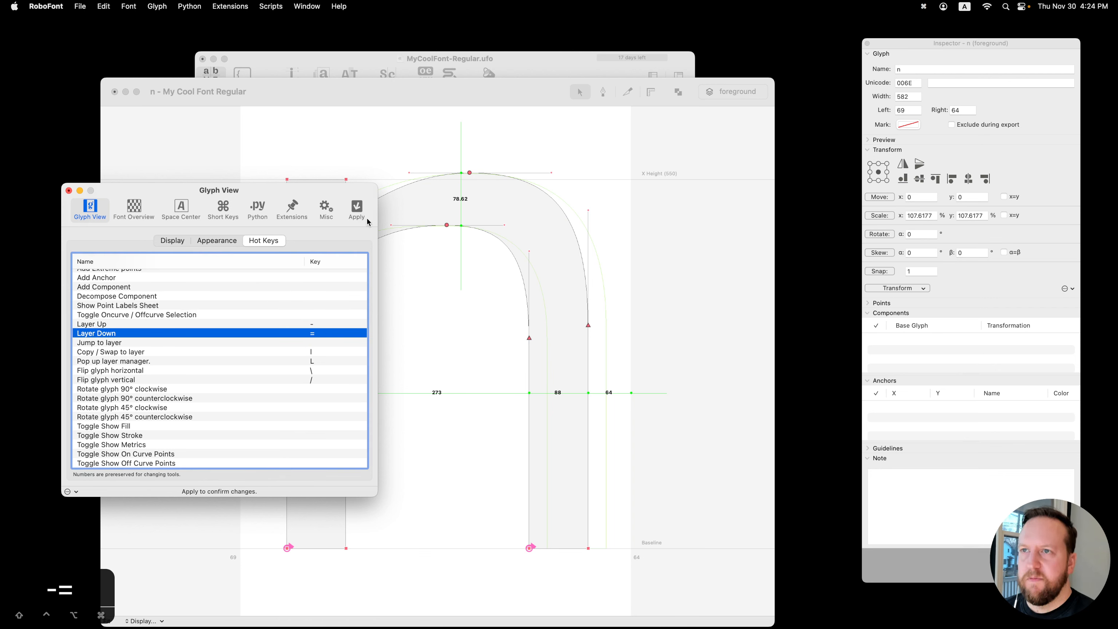
{"action": "left_click", "coordinate": [358, 210]}
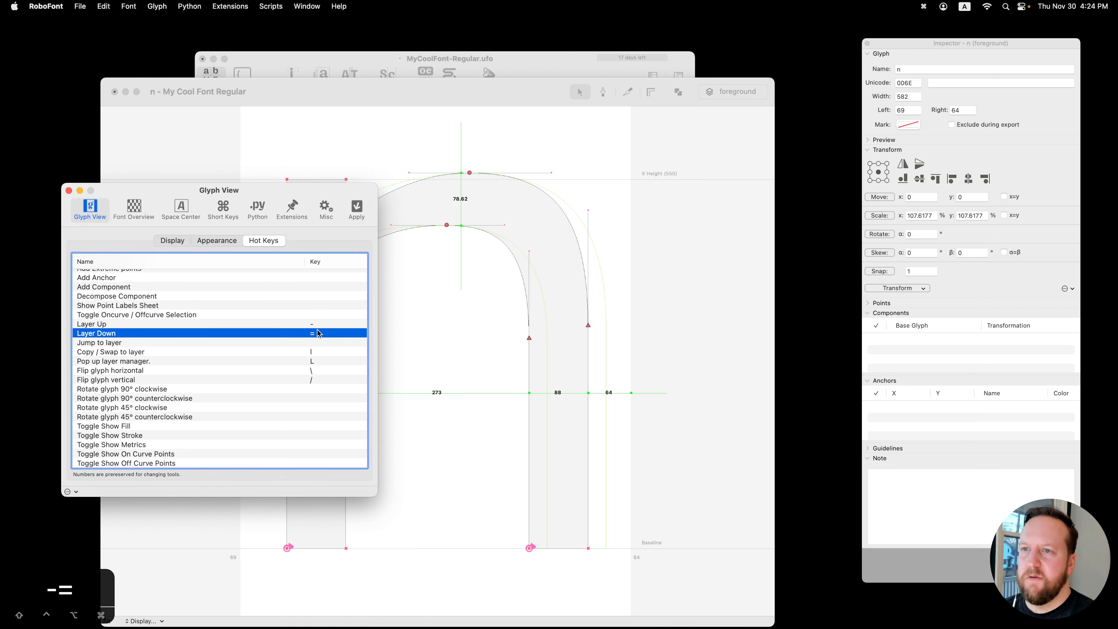
{"action": "left_click", "coordinate": [68, 191]}
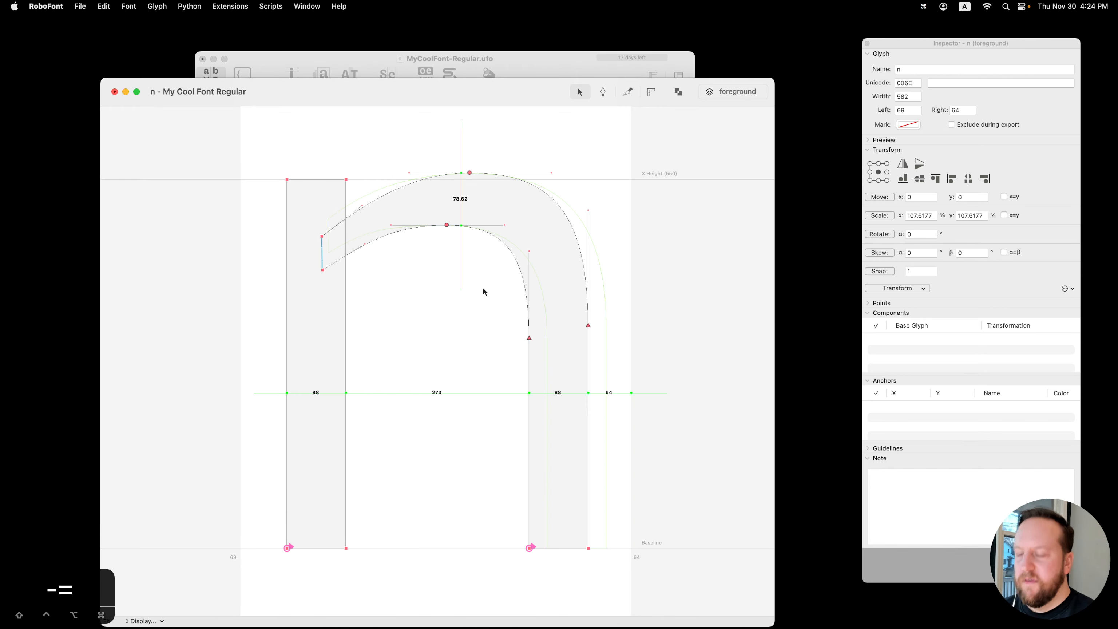
Step: Test the newly assigned Layer Up and Layer Down hot keys by cycling glyph n through its layers, ending on background
{"action": "key", "text": "equal"}
{"action": "key", "text": "equal"}
{"action": "key", "text": "minus"}
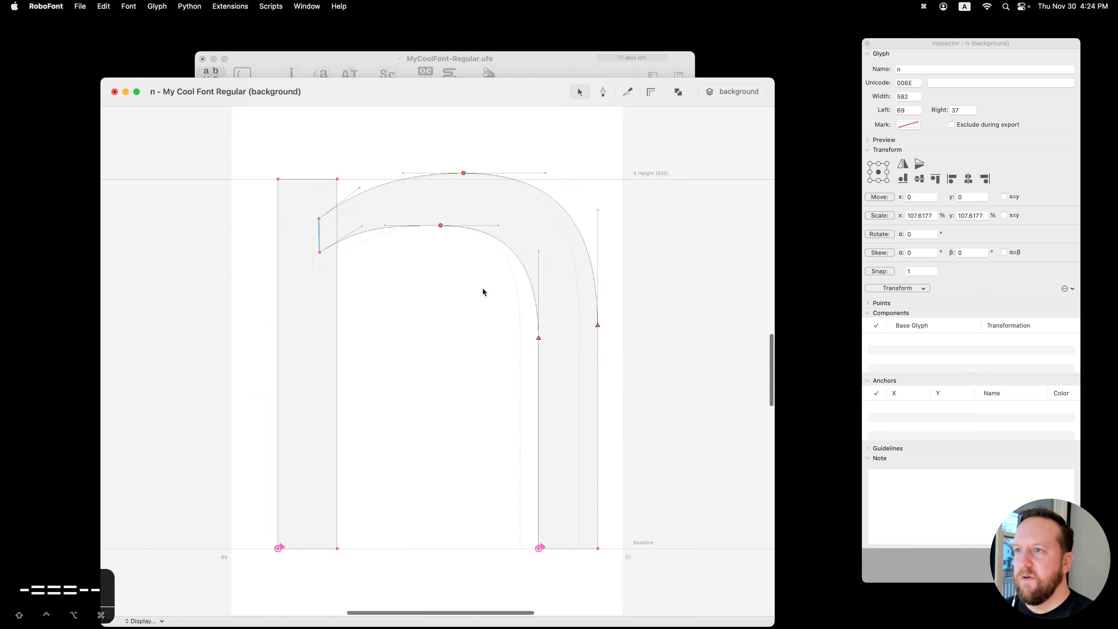
{"action": "key", "text": "minus"}
{"action": "key", "text": "minus"}
{"action": "key", "text": "equal"}
{"action": "key", "text": "equal"}
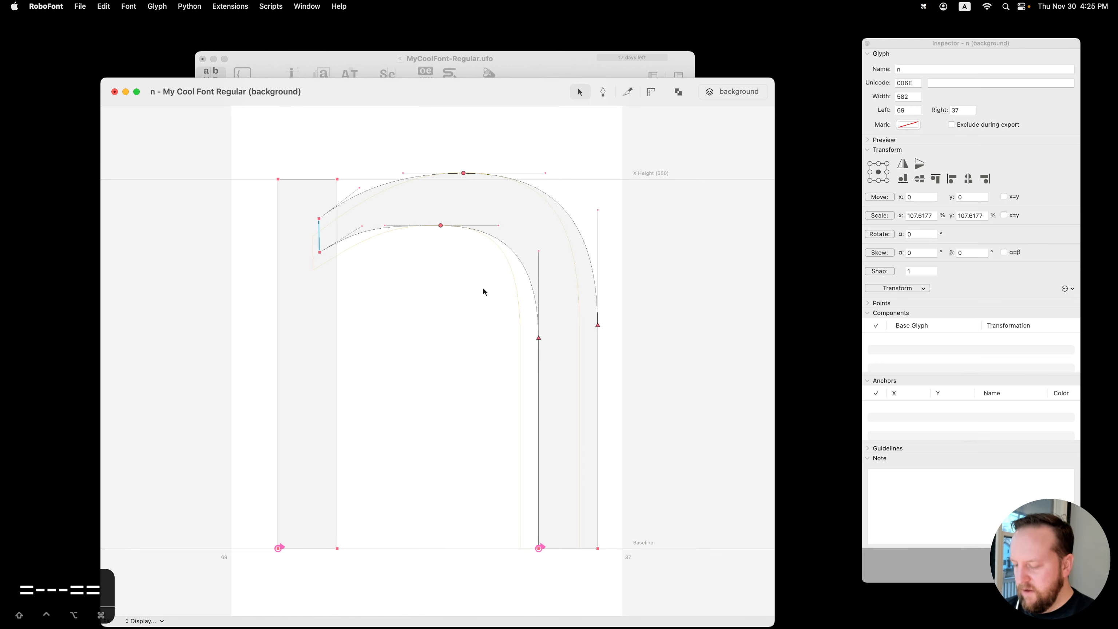
Step: Toggle glyph n repeatedly between the foreground and background layers with the layer hot keys to compare their outlines, ending on foreground
{"action": "key", "text": "minus"}
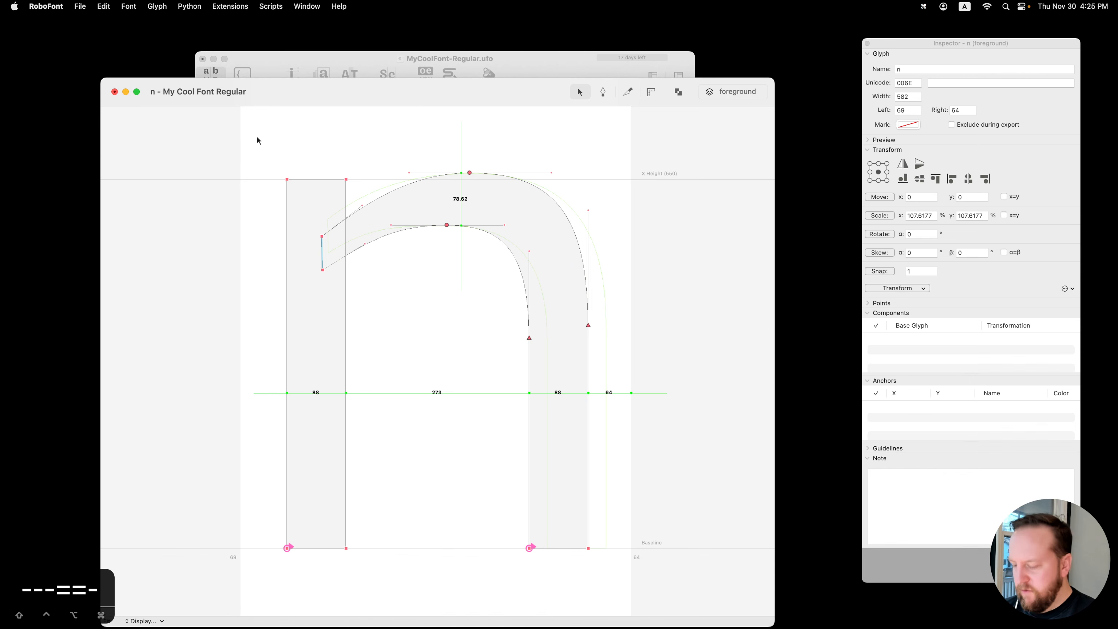
{"action": "key", "text": "equal"}
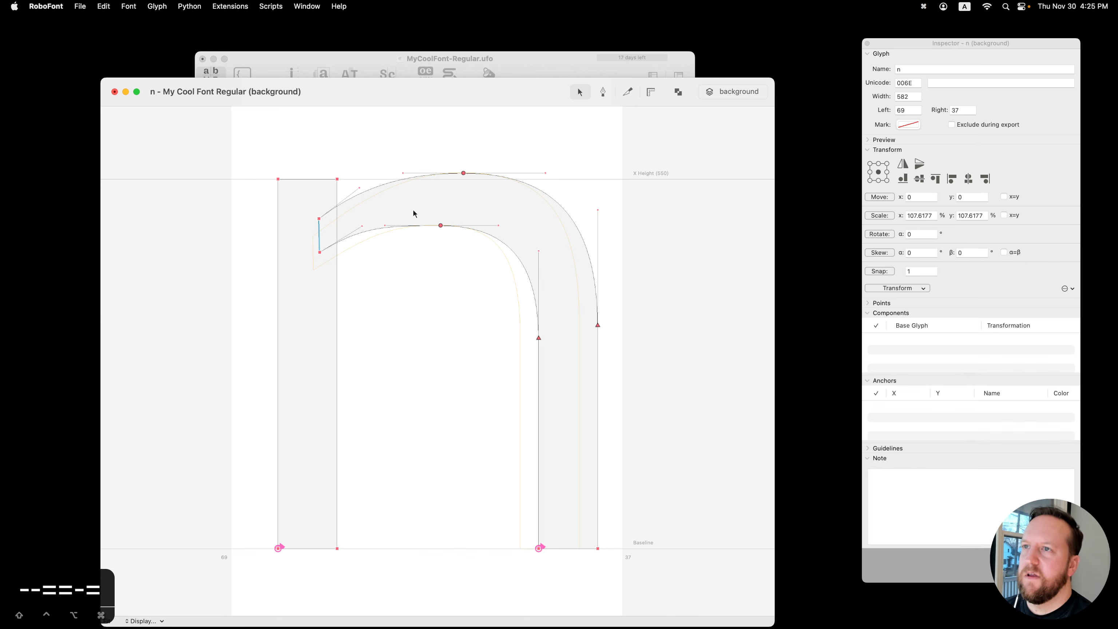
{"action": "key", "text": "minus"}
{"action": "key", "text": "equal"}
{"action": "key", "text": "minus"}
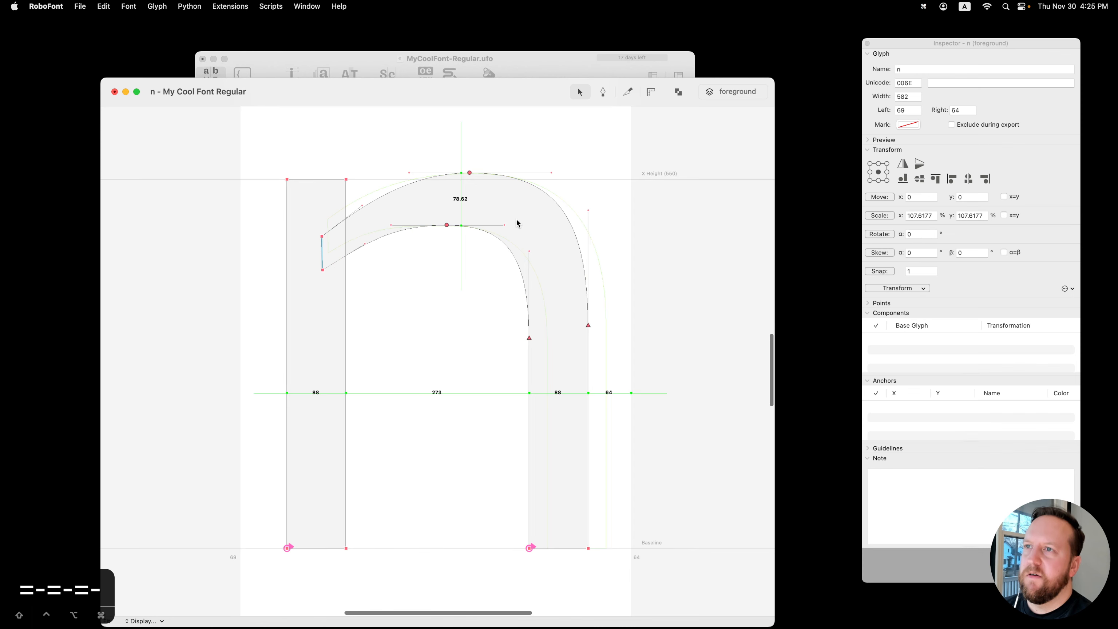
{"action": "key", "text": "equal"}
{"action": "key", "text": "minus"}
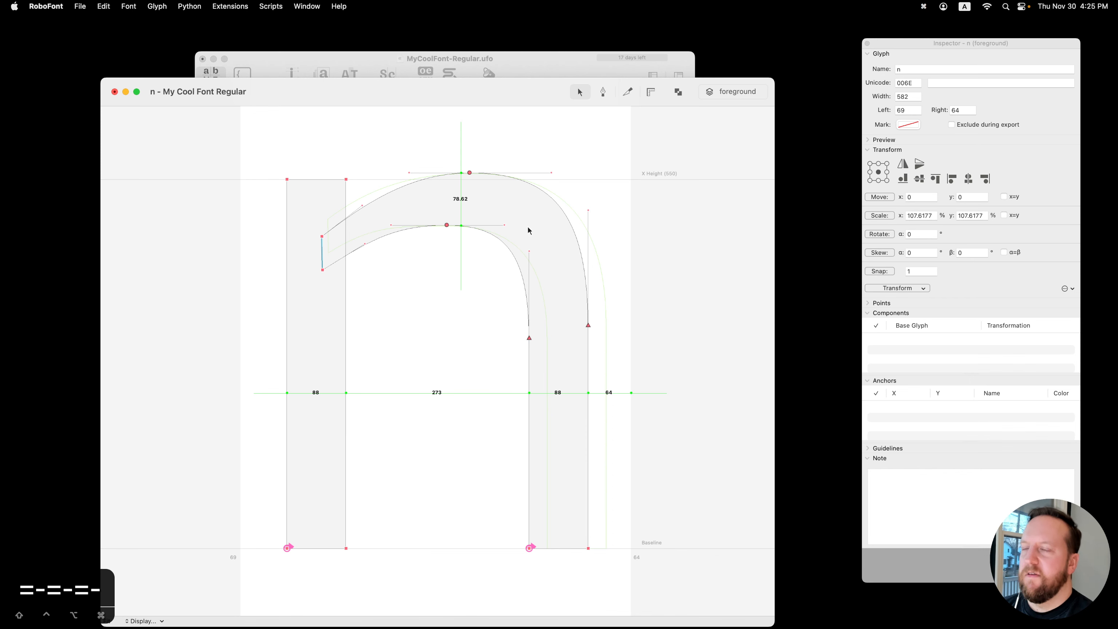
{"action": "key", "text": "equal"}
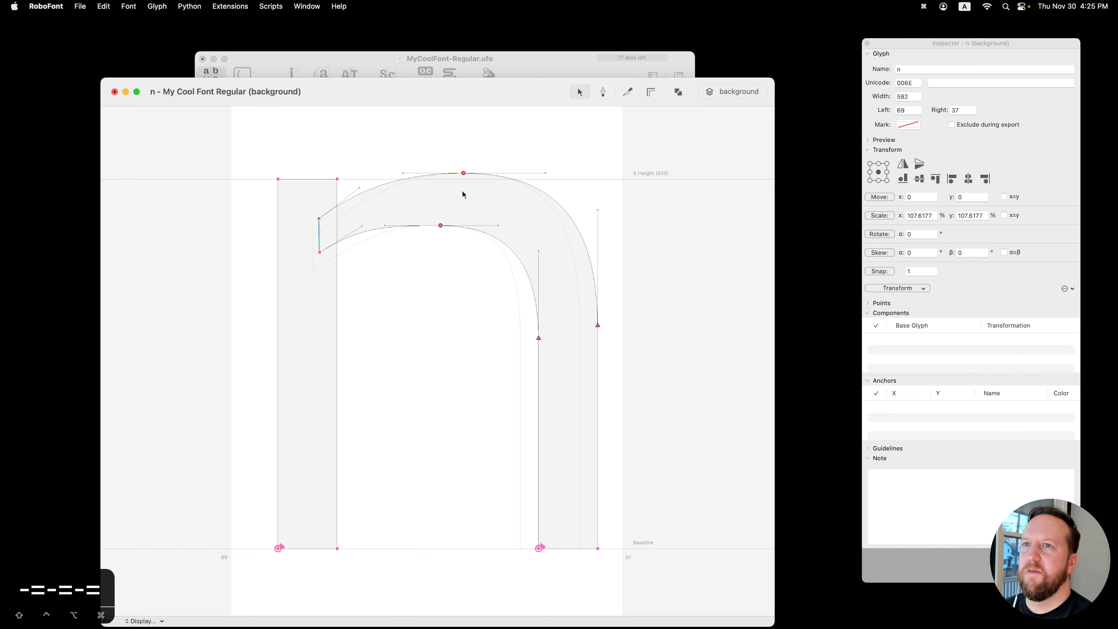
{"action": "key", "text": "minus"}
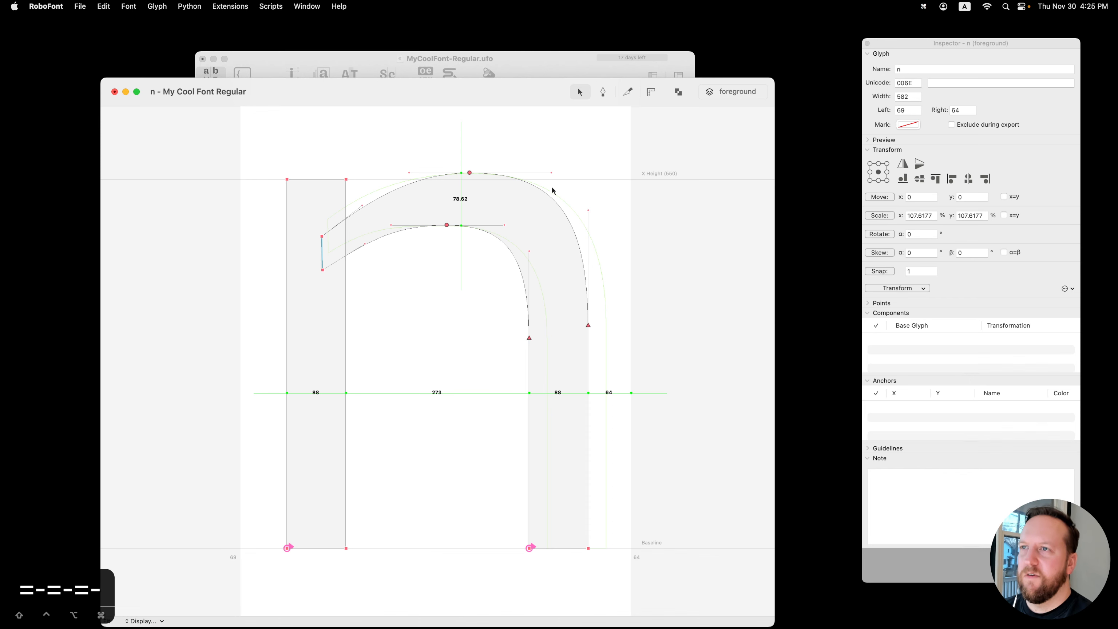
Step: Step glyph n from foreground down to New_Layer 1 and back up to foreground, then switch to the background layer
{"action": "key", "text": "equal"}
{"action": "key", "text": "equal"}
{"action": "key", "text": "equal"}
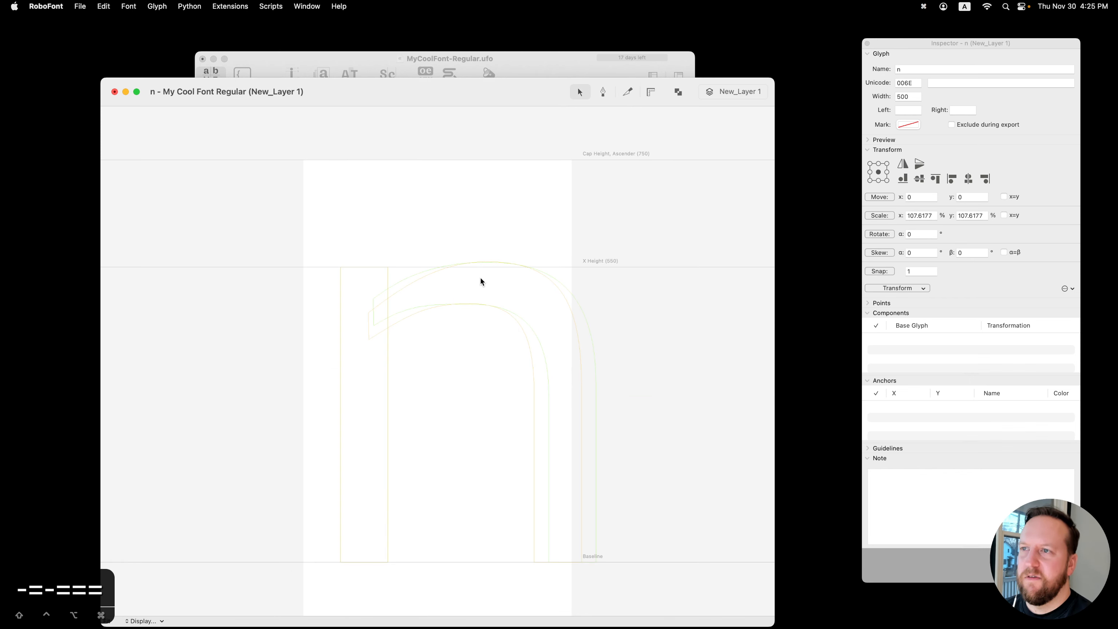
{"action": "key", "text": "minus"}
{"action": "key", "text": "minus"}
{"action": "key", "text": "minus"}
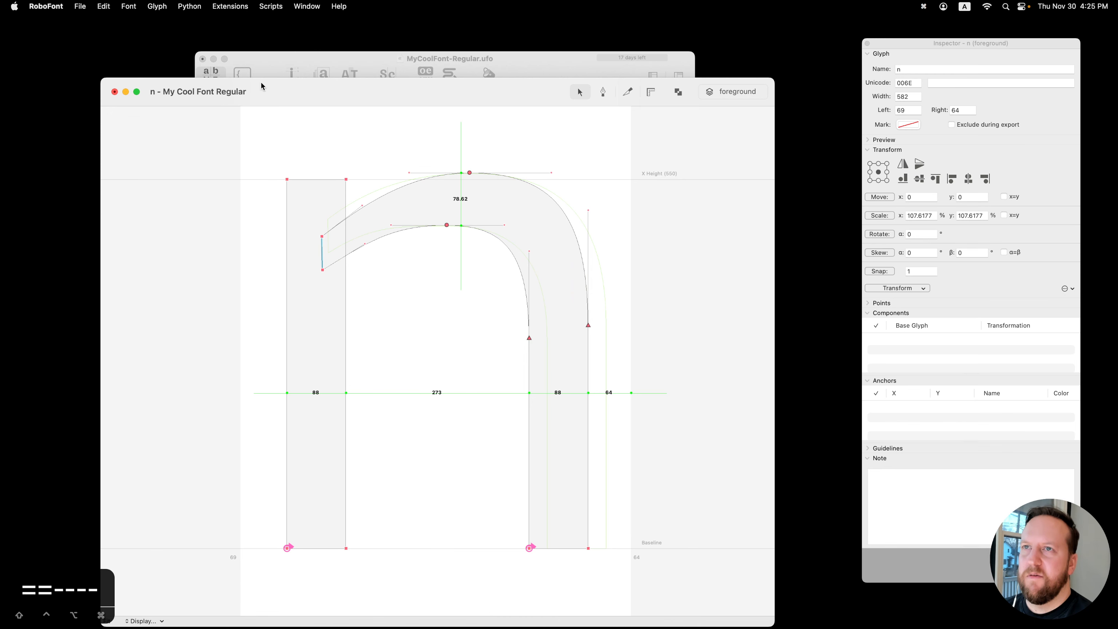
{"action": "key", "text": "equal"}
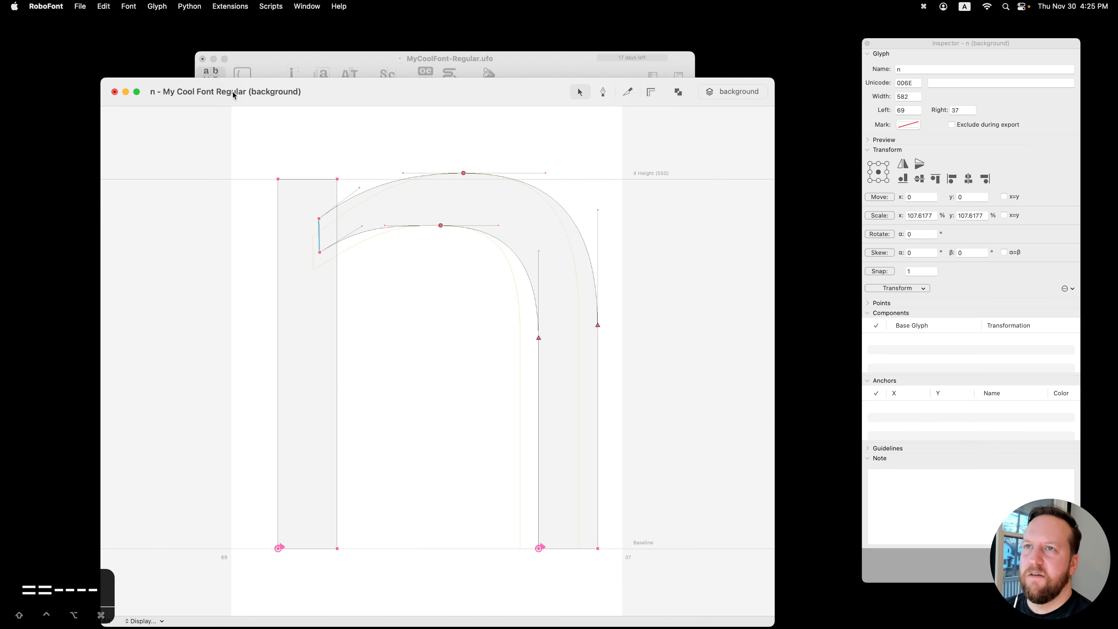
Step: Move the glyph window slightly higher on the screen and switch glyph n back to the foreground layer
{"action": "left_click_drag", "start_coordinate": [439, 90], "coordinate": [441, 58]}
{"action": "left_click", "coordinate": [420, 294]}
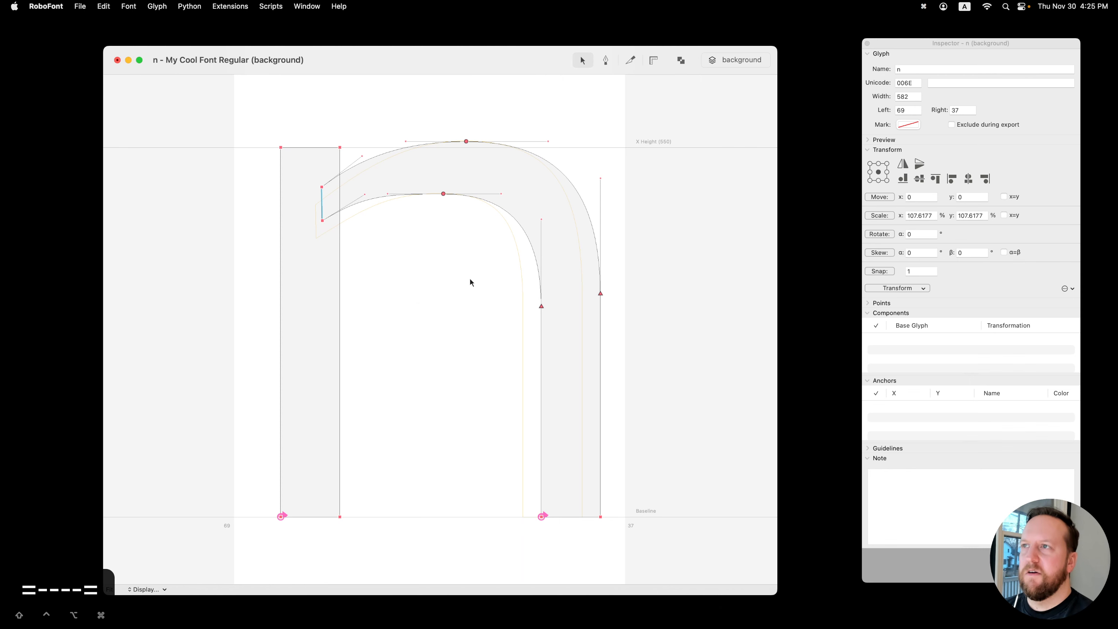
{"action": "key", "text": "equal"}
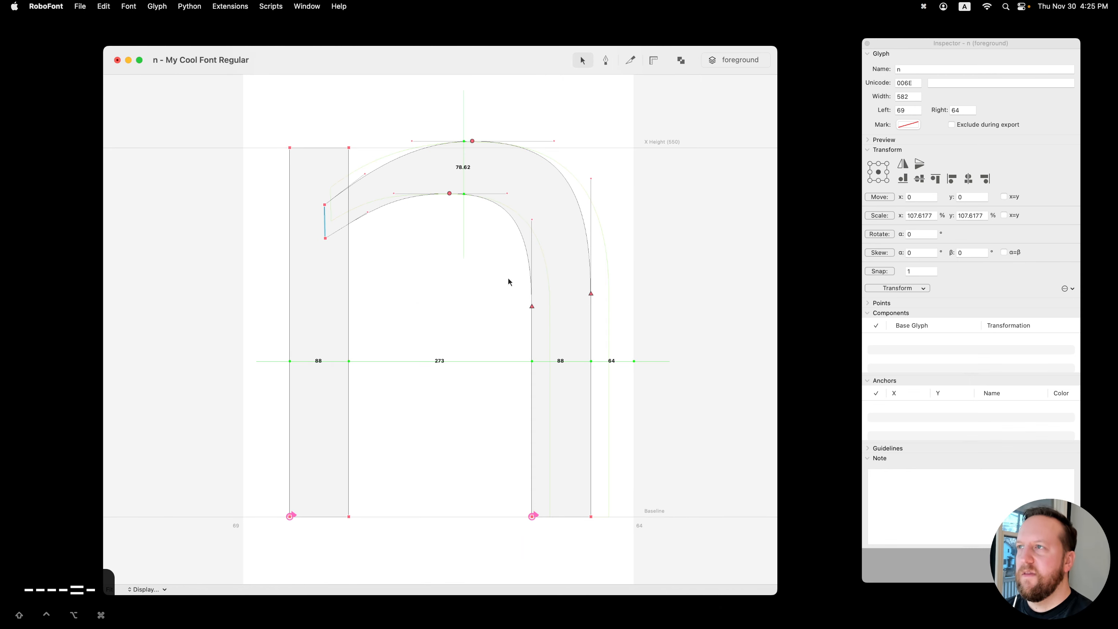
Step: Make background the default layer in the layer list, and restore foreground as the default layer
{"action": "left_click", "coordinate": [745, 58]}
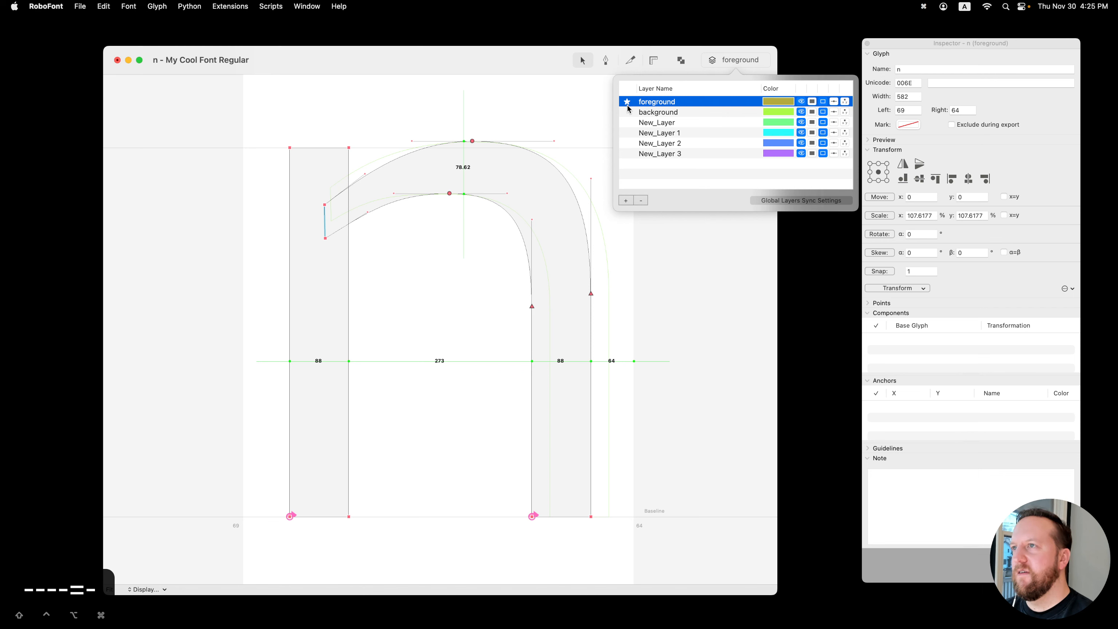
{"action": "left_click", "coordinate": [660, 112]}
{"action": "right_click", "coordinate": [677, 116]}
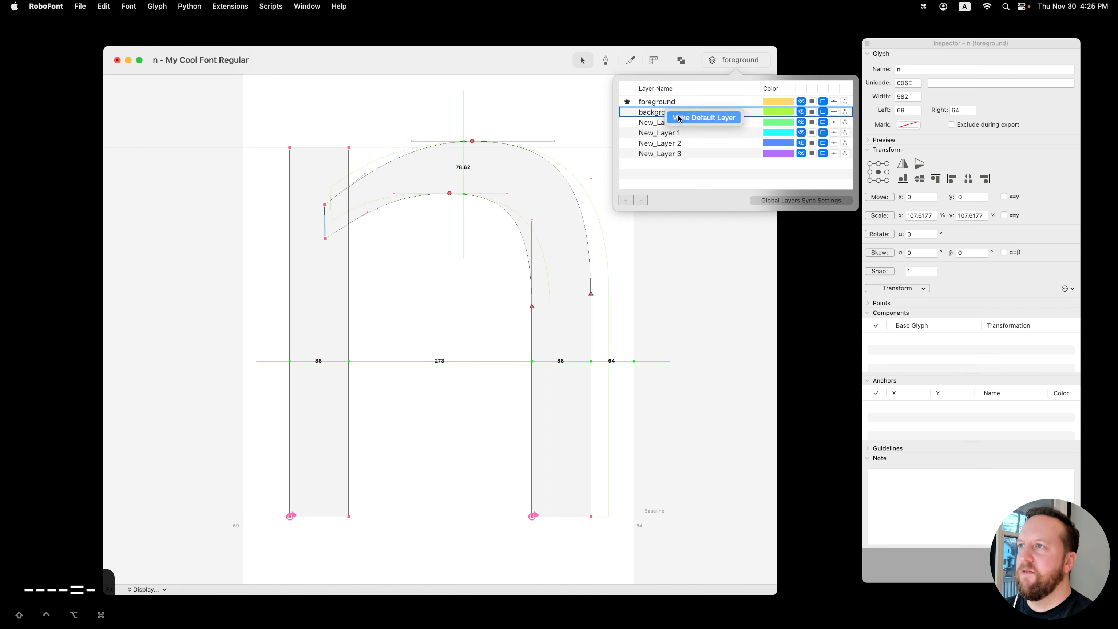
{"action": "left_click", "coordinate": [724, 117]}
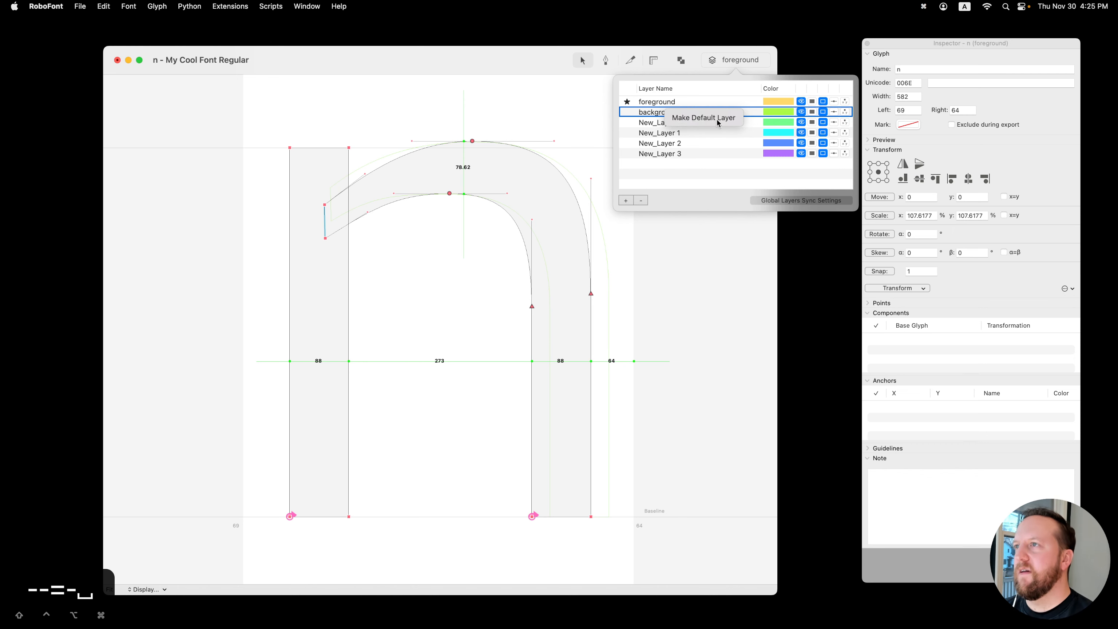
{"action": "right_click", "coordinate": [663, 102]}
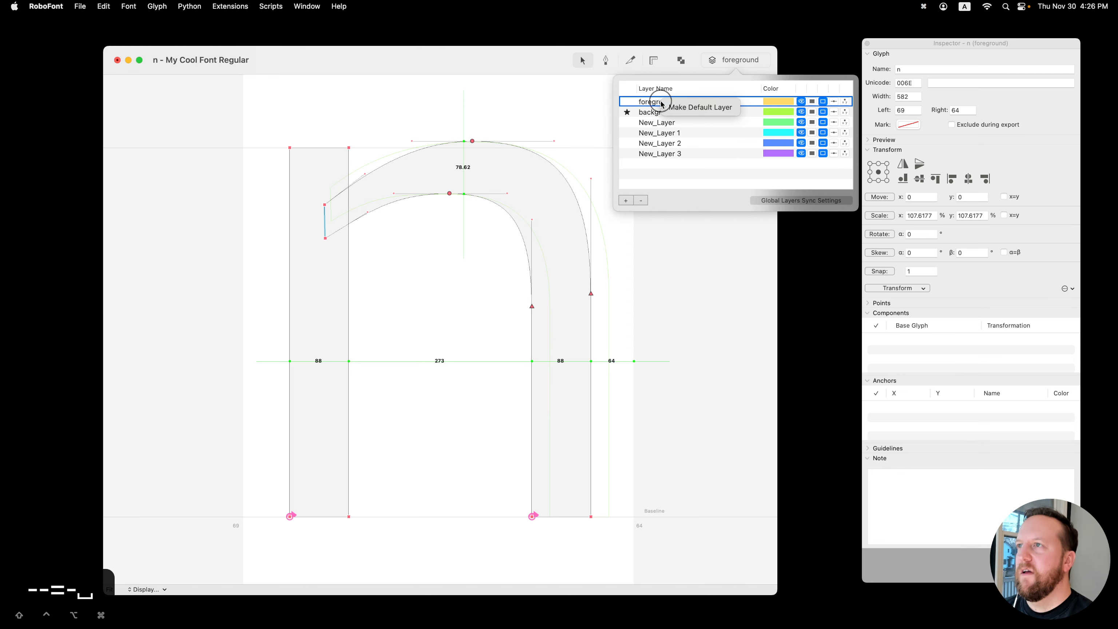
{"action": "left_click", "coordinate": [689, 113]}
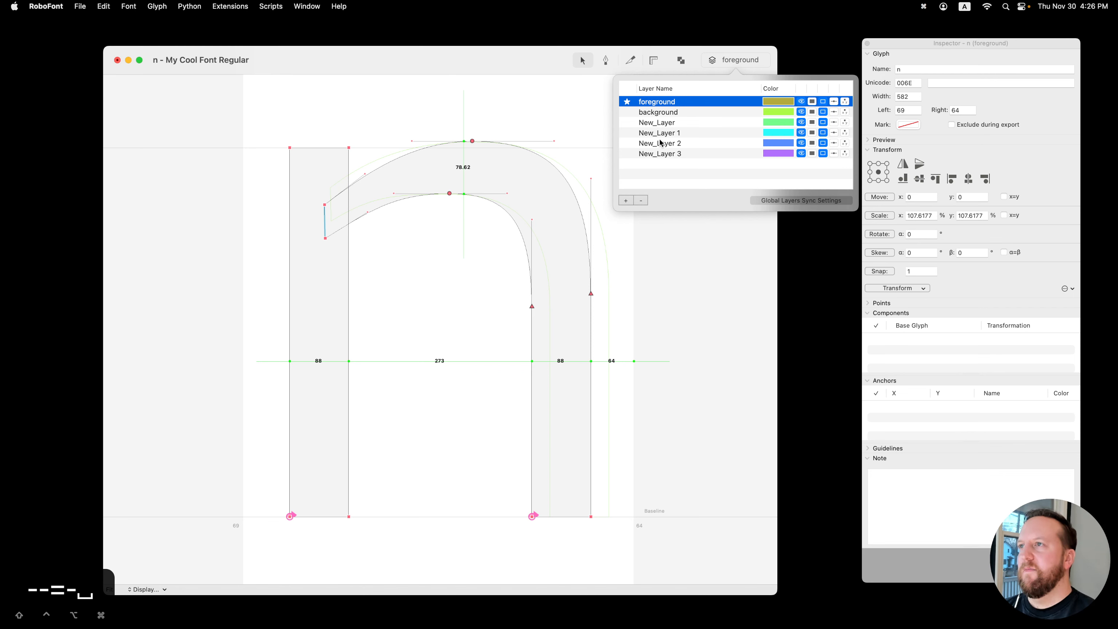
Step: Highlight each layer of the layer list in turn, from background to New_Layer 3
{"action": "left_click", "coordinate": [681, 113]}
{"action": "left_click", "coordinate": [681, 123]}
{"action": "left_click", "coordinate": [681, 133]}
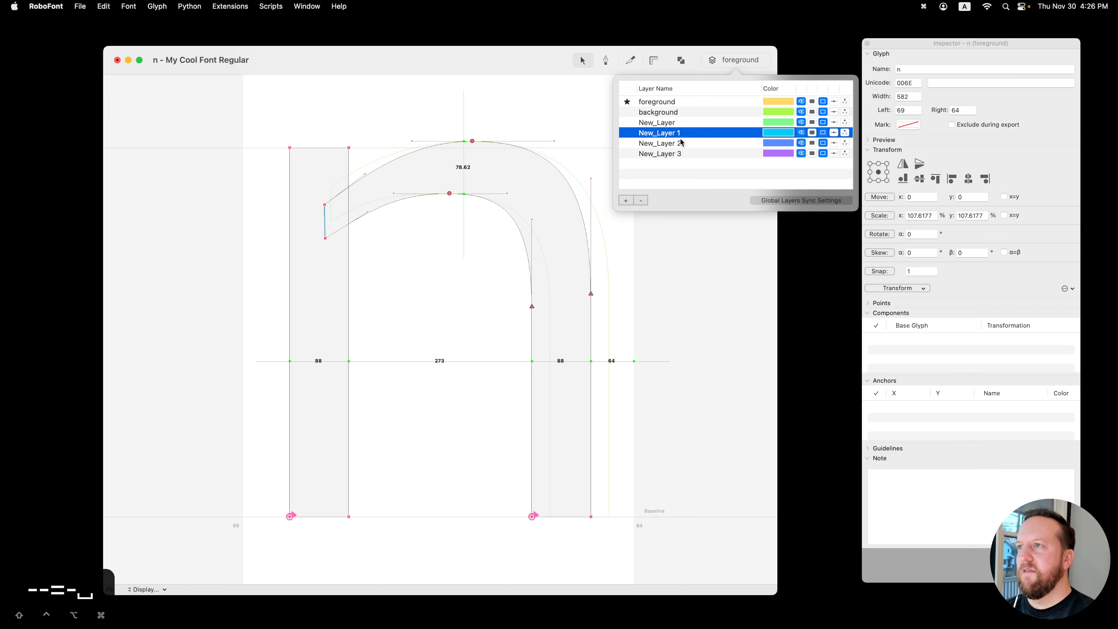
{"action": "left_click", "coordinate": [681, 143]}
{"action": "left_click", "coordinate": [682, 153]}
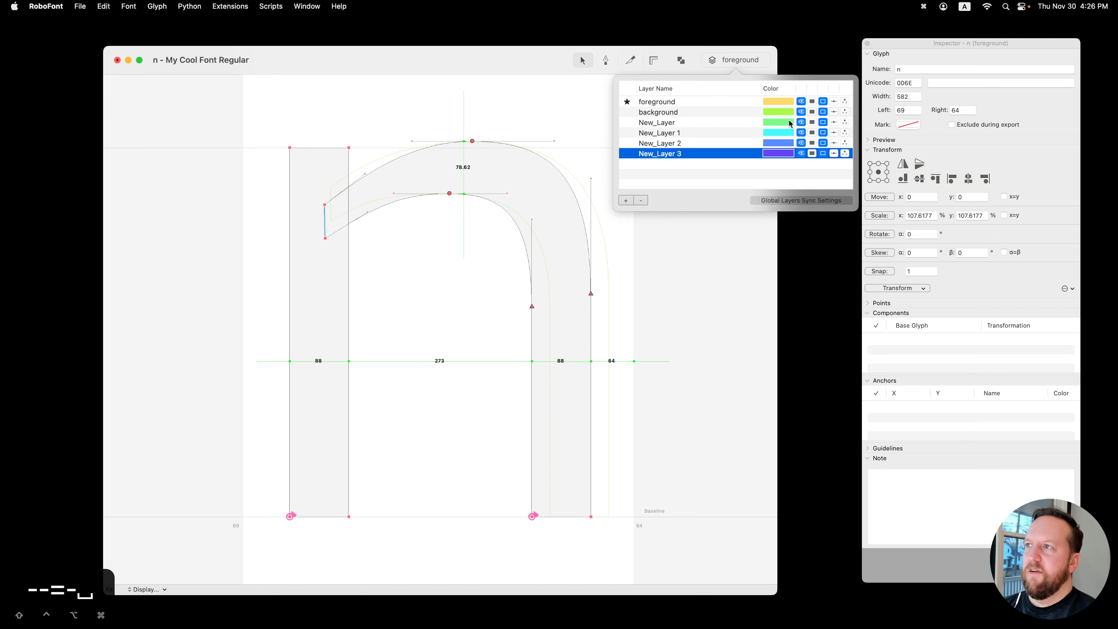
Step: Change the background layer's display colour to red and close the colour picker
{"action": "left_click", "coordinate": [782, 112]}
{"action": "left_click_drag", "start_coordinate": [644, 256], "coordinate": [678, 251]}
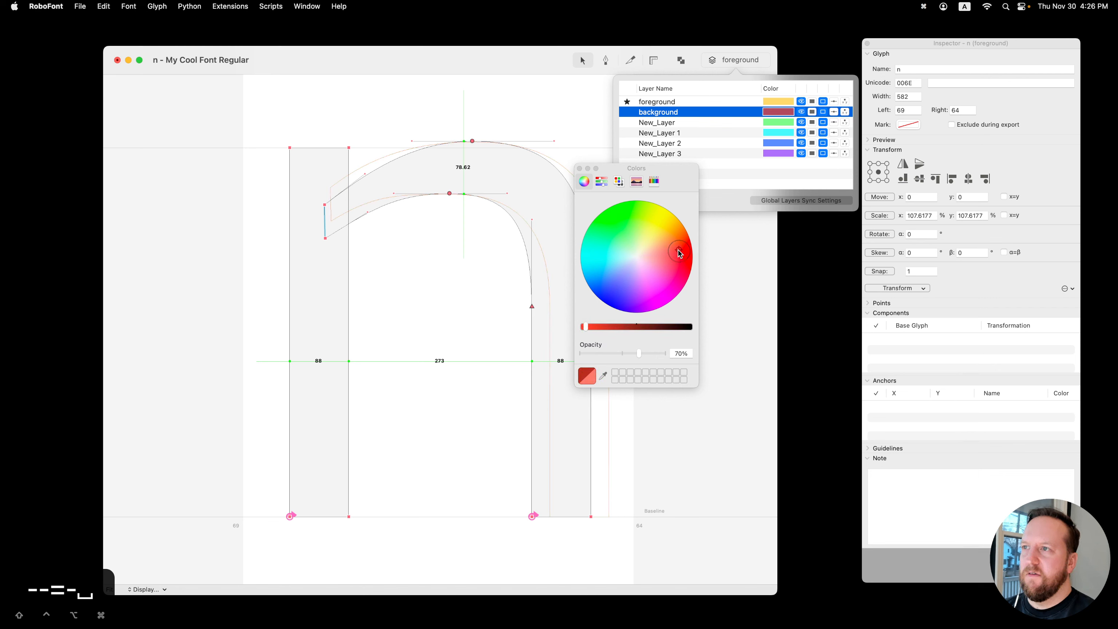
{"action": "left_click", "coordinate": [580, 169]}
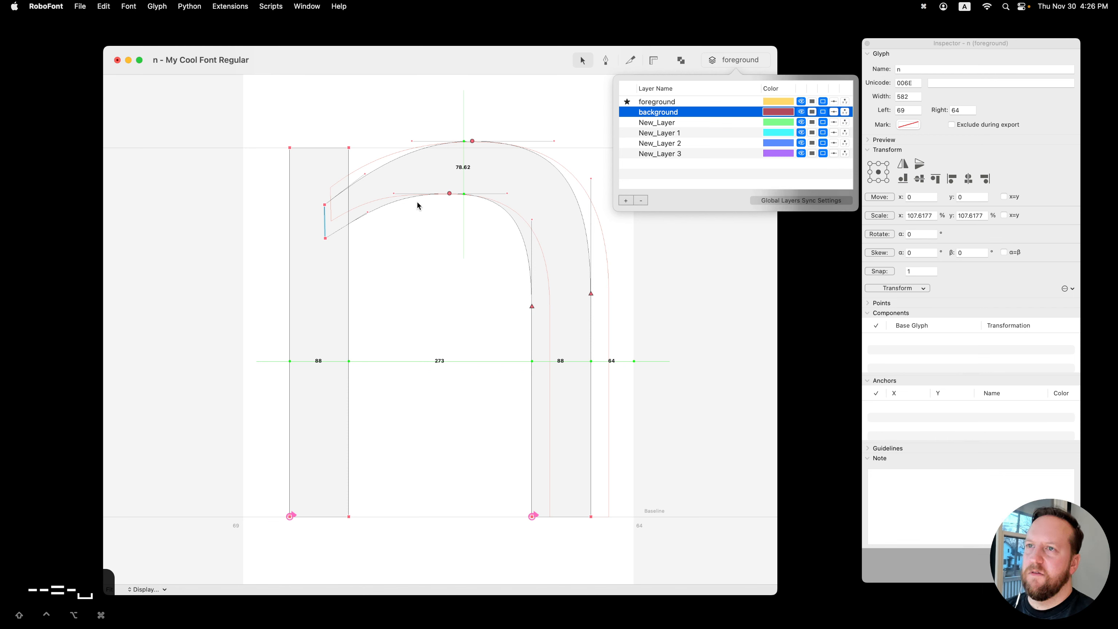
Step: Turn on the background layer's fill display and try adjusting its colour's opacity, leaving the colour picker closed
{"action": "left_click", "coordinate": [812, 112]}
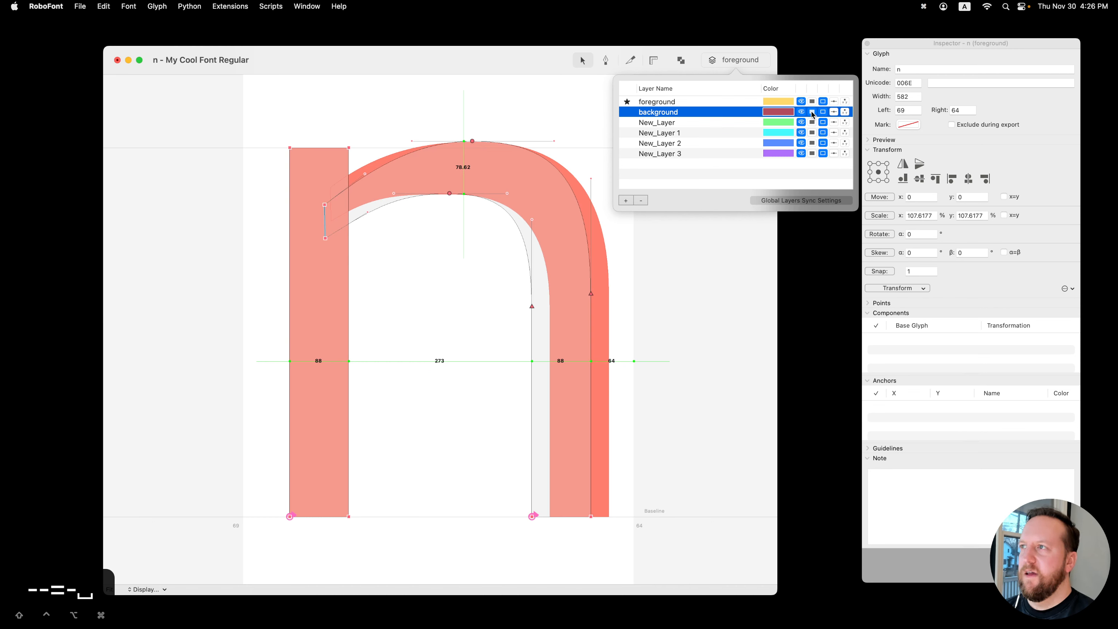
{"action": "left_click", "coordinate": [778, 112]}
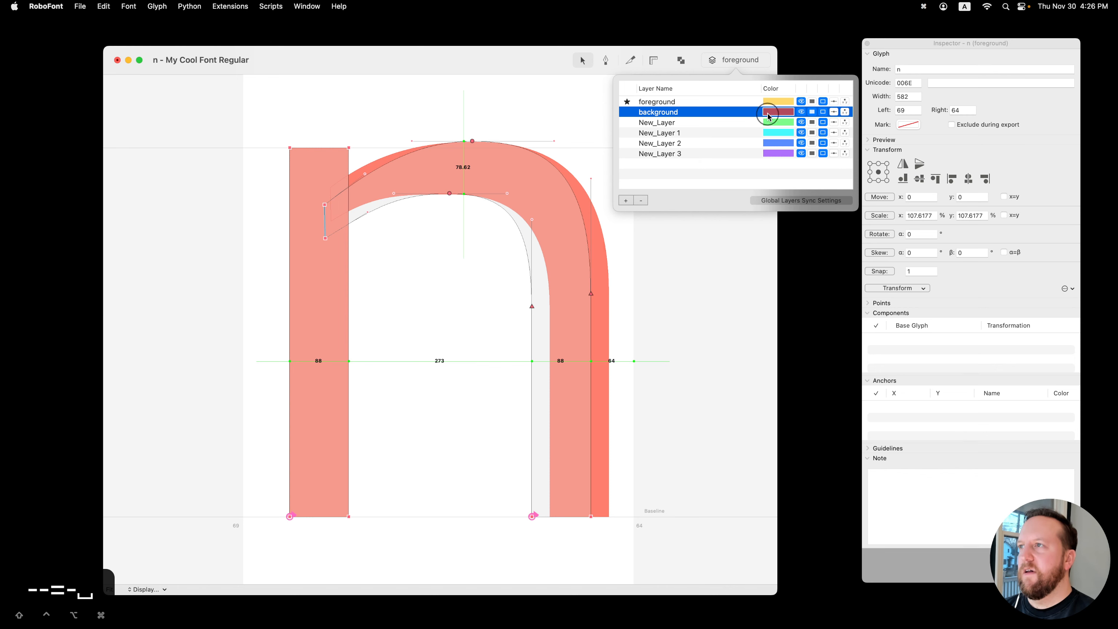
{"action": "mouse_move", "coordinate": [641, 354]}
{"action": "left_mouse_down"}
{"action": "mouse_move", "coordinate": [591, 356]}
{"action": "mouse_move", "coordinate": [639, 356]}
{"action": "left_mouse_up"}
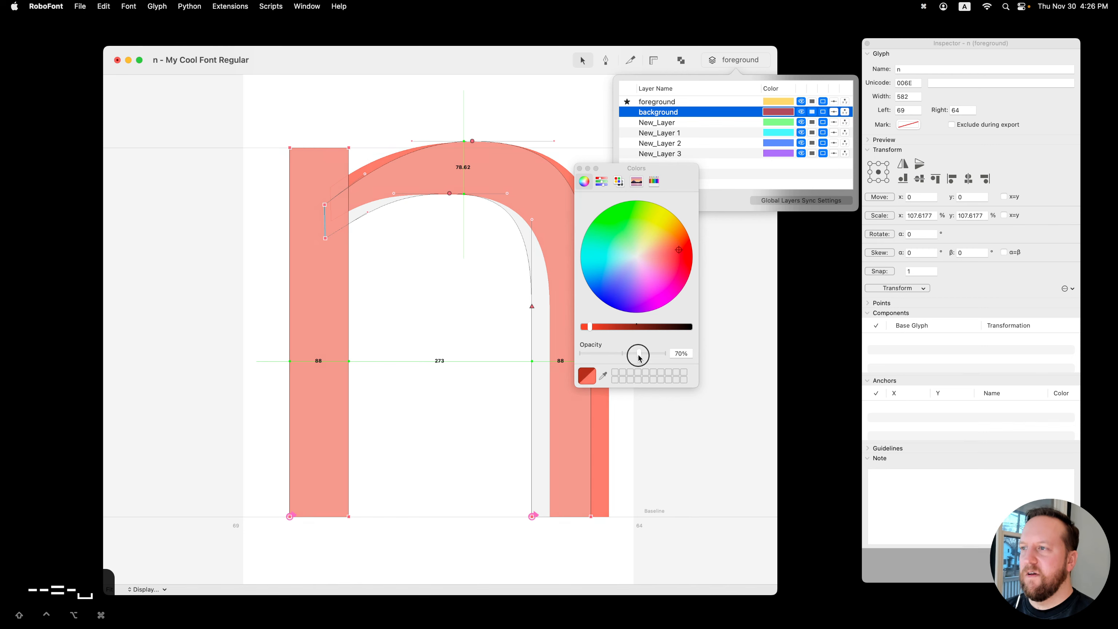
{"action": "left_click", "coordinate": [580, 170]}
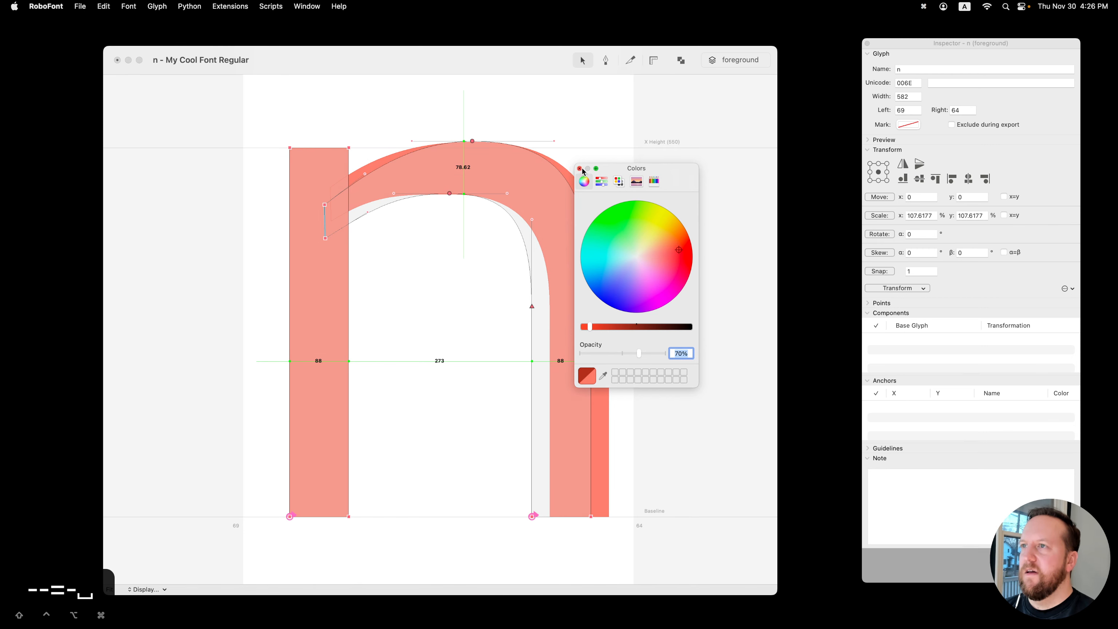
{"action": "left_click", "coordinate": [580, 168]}
Step: Turn off the background layer's fill, keep its stroke on and display its points, closing the layer list
{"action": "left_click", "coordinate": [722, 60]}
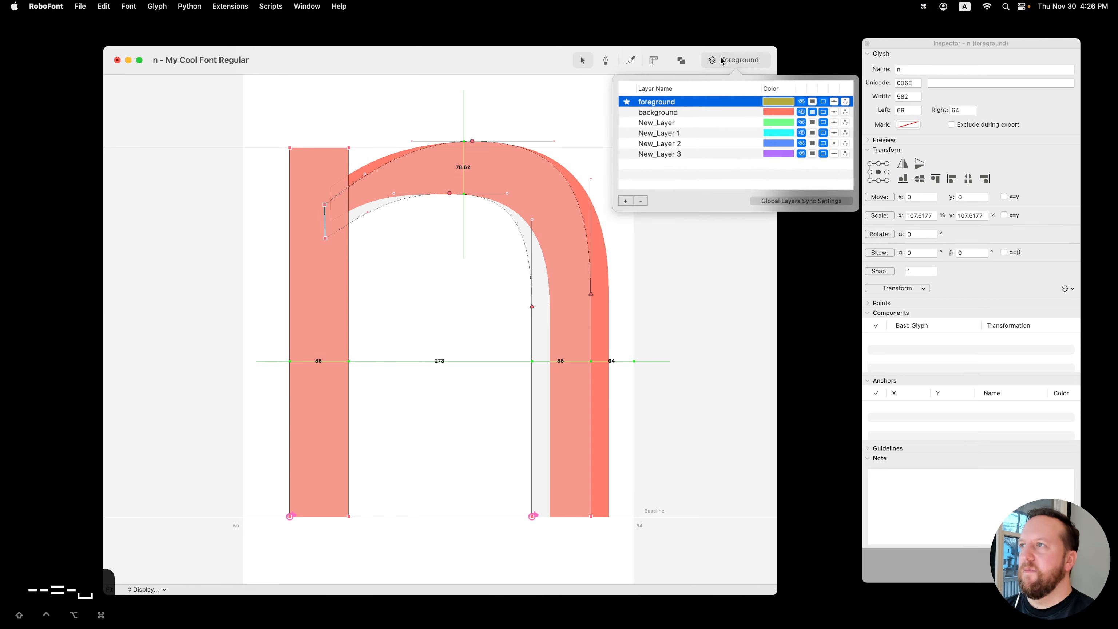
{"action": "left_click", "coordinate": [822, 113]}
{"action": "left_click", "coordinate": [834, 112]}
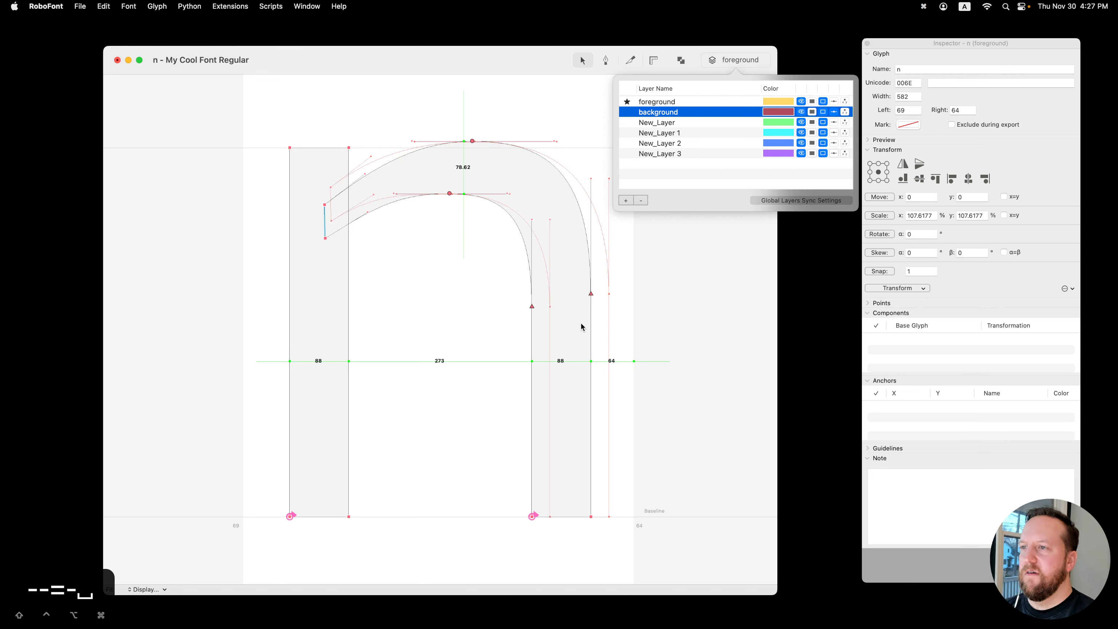
{"action": "left_click", "coordinate": [450, 215]}
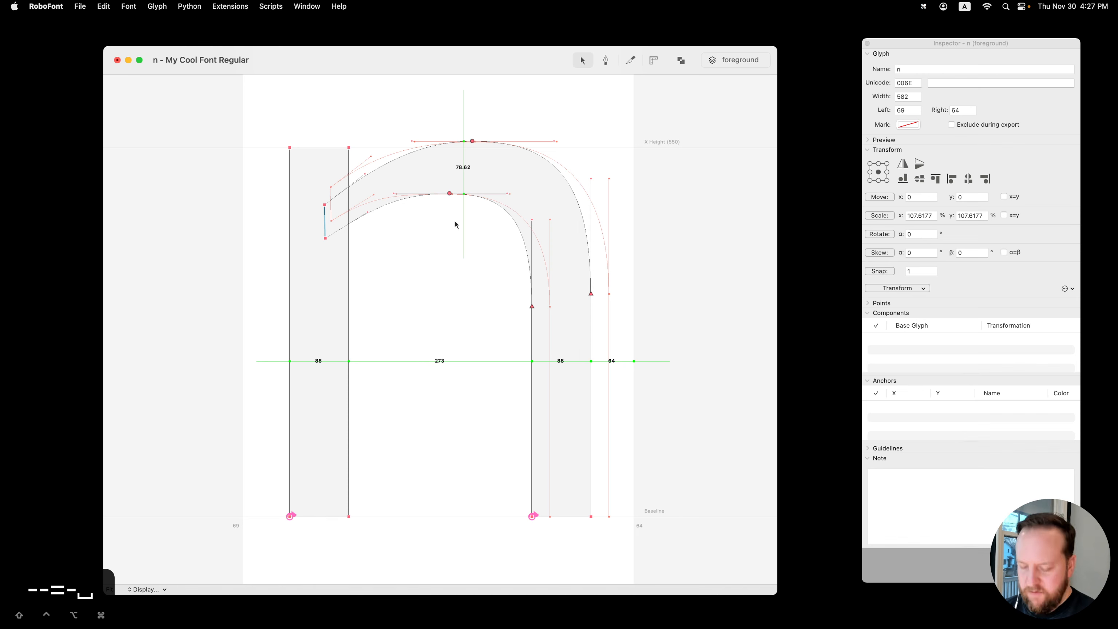
Step: Snap the top point of the foreground's inner arch to the matching background layer point, and undo the move
{"action": "key", "text": "z"}
{"action": "key", "text": "z"}
{"action": "key", "text": "z"}
{"action": "key", "text": "z"}
{"action": "left_click_drag", "start_coordinate": [446, 193], "coordinate": [465, 197]}
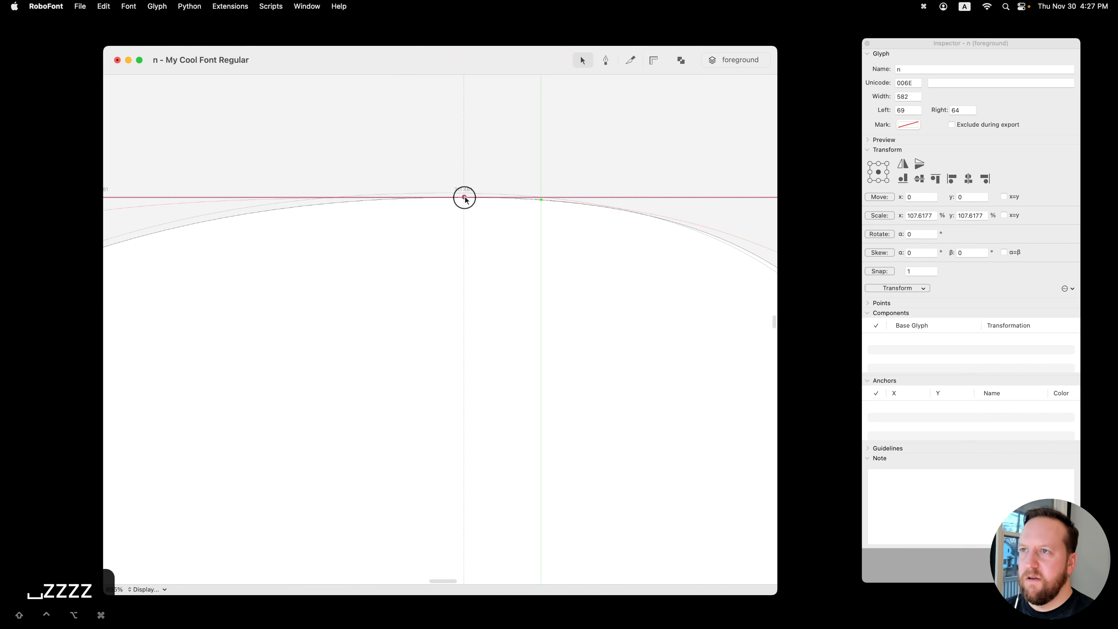
{"action": "key", "text": "x"}
{"action": "key", "text": "x"}
{"action": "key", "text": "x"}
{"action": "key", "text": "x"}
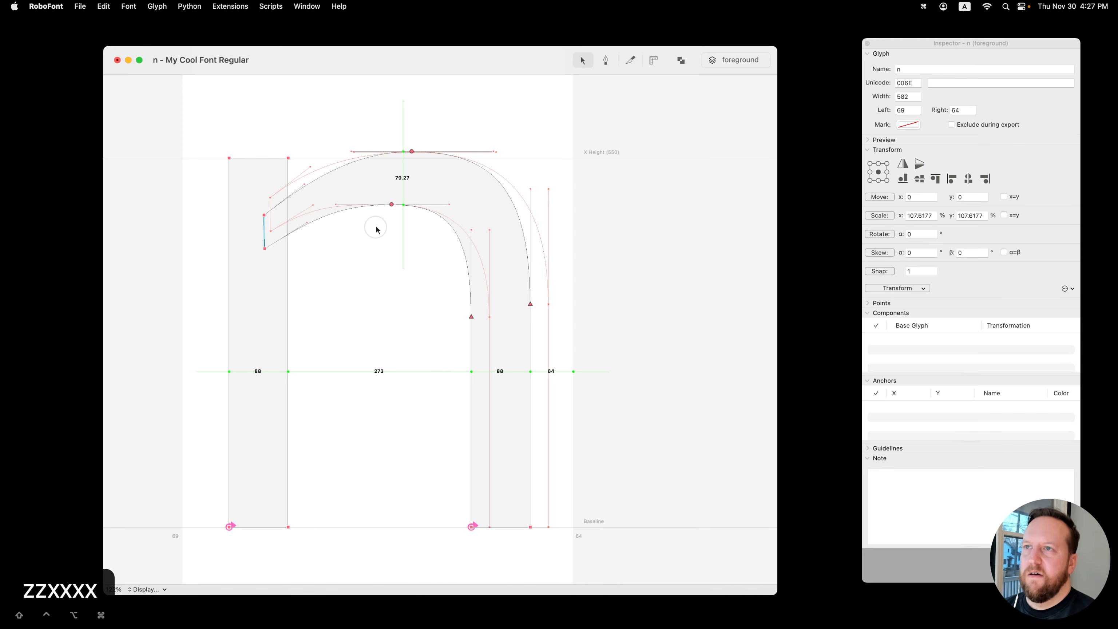
{"action": "key", "text": "super+z"}
Step: Turn on point coordinates for the background layer and examine them up close around the arch of glyph n
{"action": "left_click", "coordinate": [729, 66]}
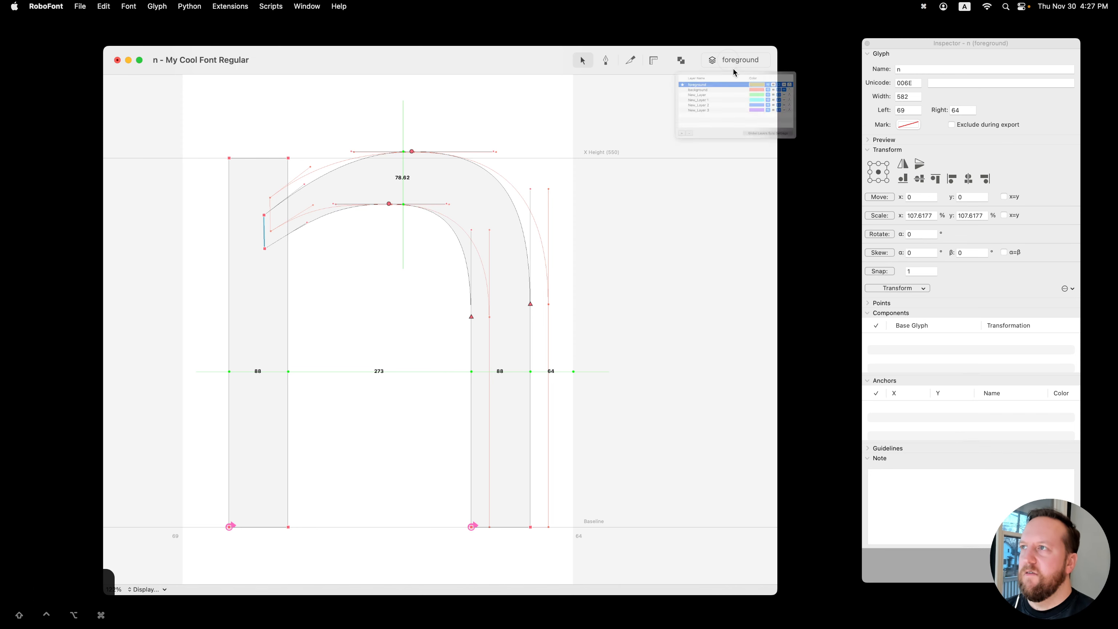
{"action": "left_click", "coordinate": [845, 112]}
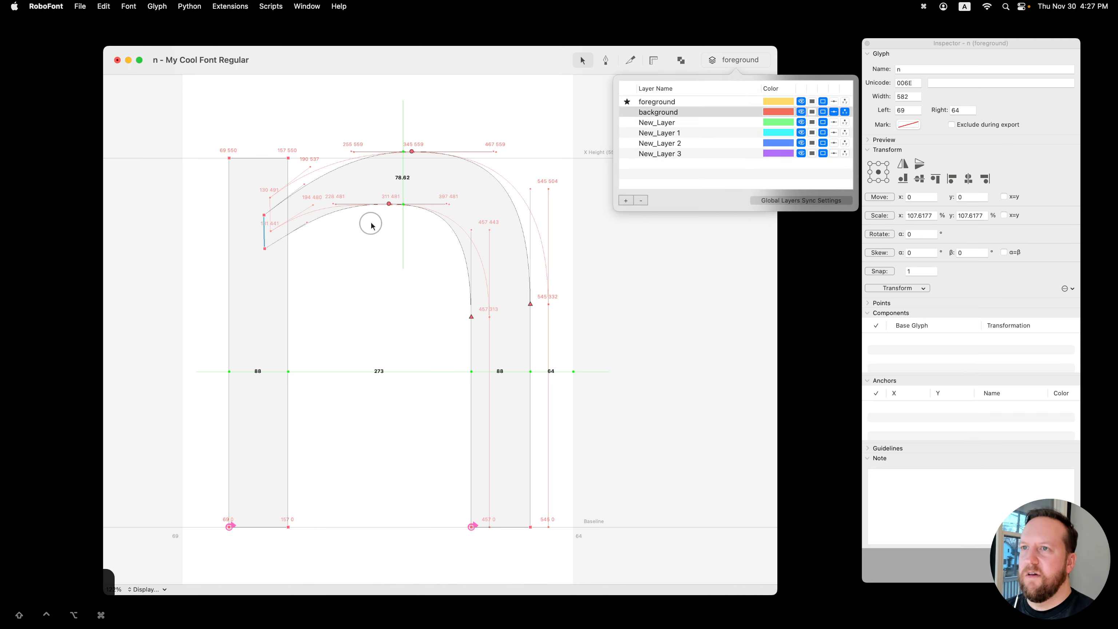
{"action": "key", "text": "z"}
{"action": "key", "text": "z"}
{"action": "key", "text": "z"}
{"action": "key", "text": "z"}
{"action": "key", "text": "x"}
{"action": "key", "text": "x"}
{"action": "key", "text": "x"}
{"action": "key", "text": "x"}
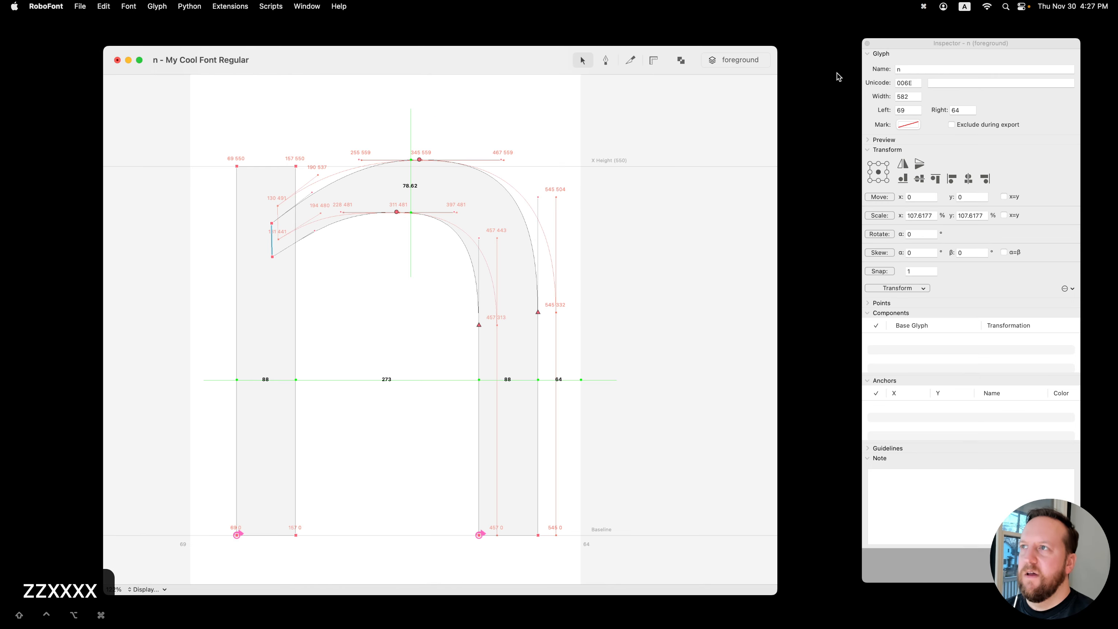
Step: Hide the background layer's points and coordinates, leaving only its stroke displayed, and close the layer list
{"action": "left_click", "coordinate": [754, 61]}
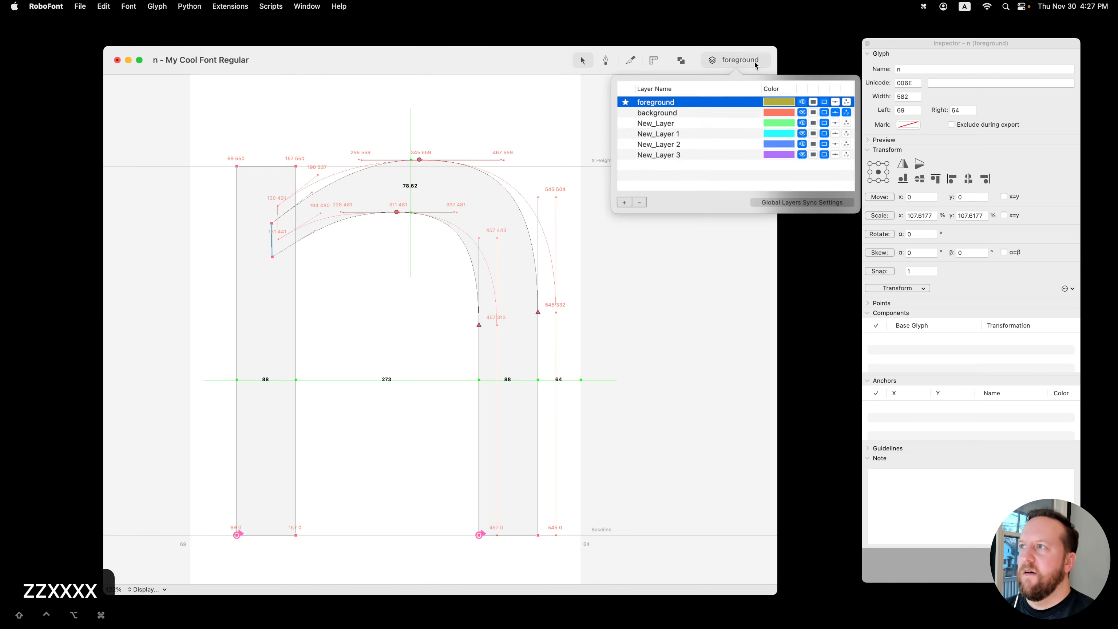
{"action": "left_click", "coordinate": [841, 112]}
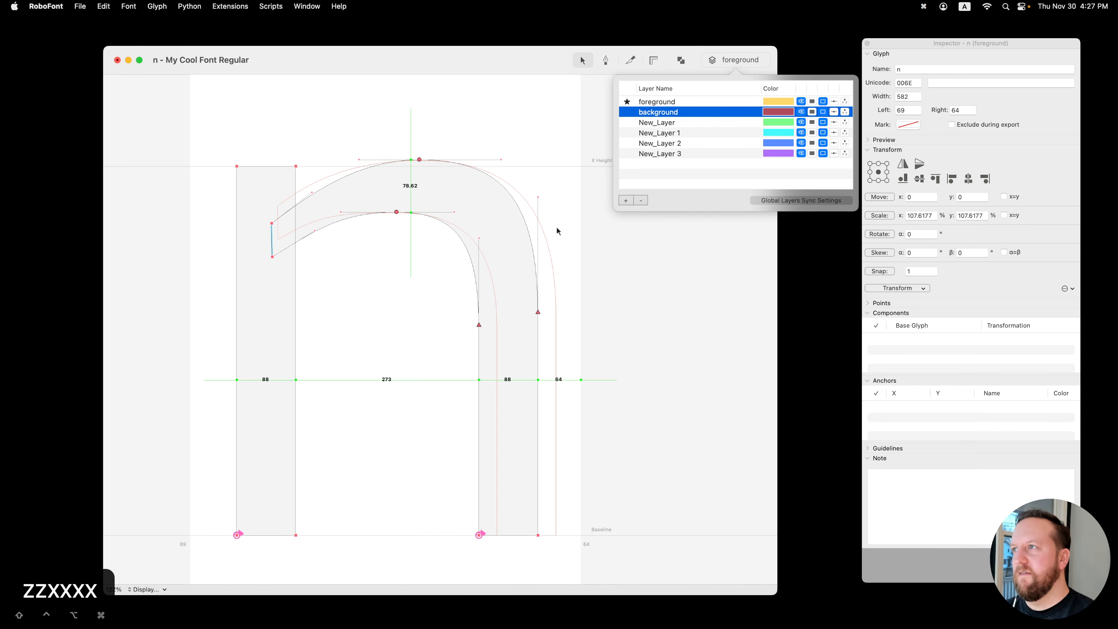
{"action": "scroll", "coordinate": [557, 227], "scroll_direction": "down", "scroll_amount": 2}
{"action": "left_click", "coordinate": [394, 319]}
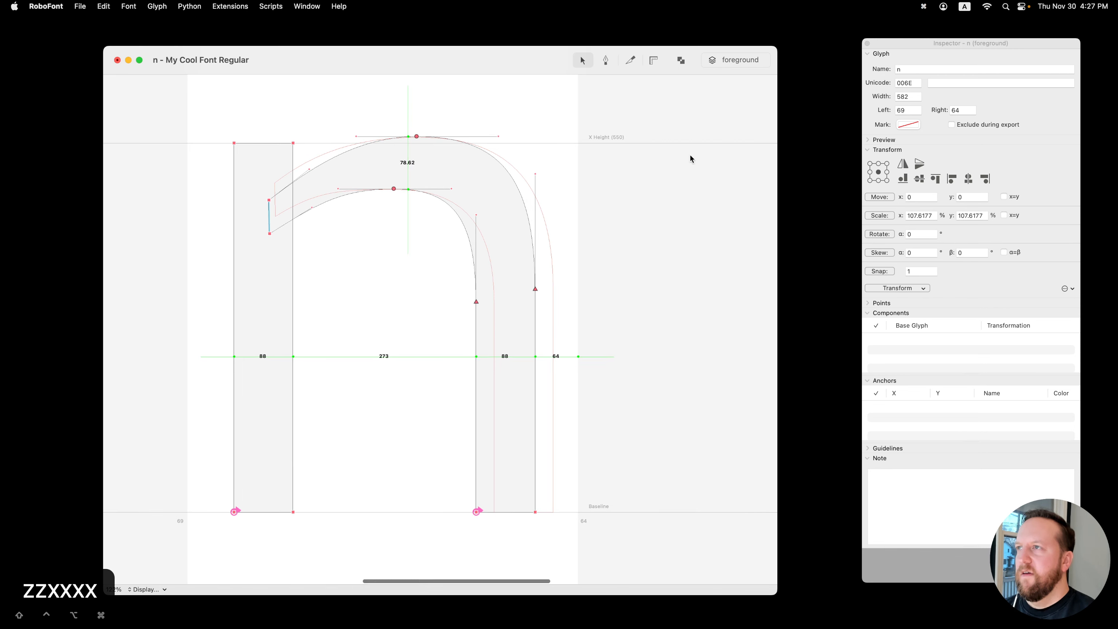
Step: Turn on the global layer sync settings for metrics, unicodes and mark color
{"action": "left_click", "coordinate": [744, 60]}
{"action": "left_click", "coordinate": [784, 201]}
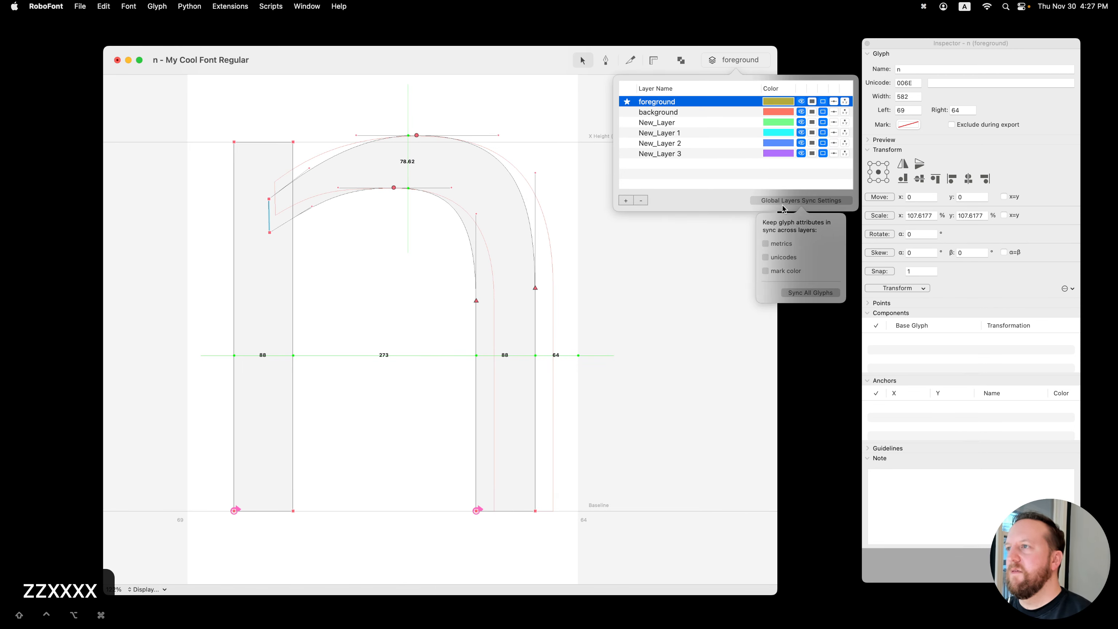
{"action": "left_click", "coordinate": [784, 248]}
{"action": "left_click", "coordinate": [766, 259]}
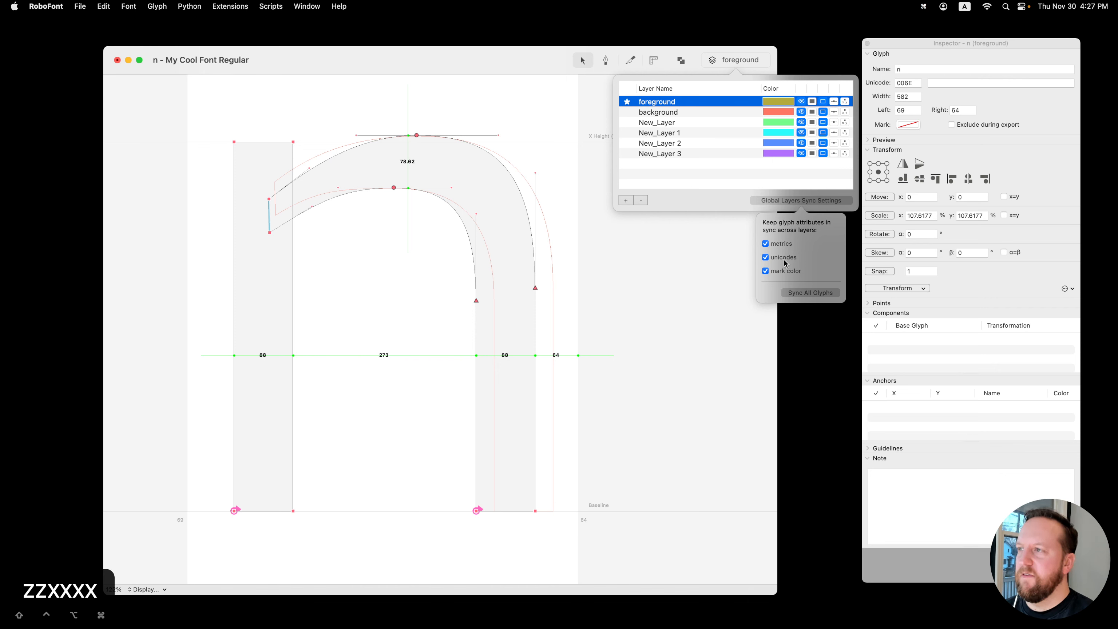
Step: Turn off layer syncing of mark color, unicodes and metrics, and close the sync settings and the layer list
{"action": "left_click", "coordinate": [765, 271]}
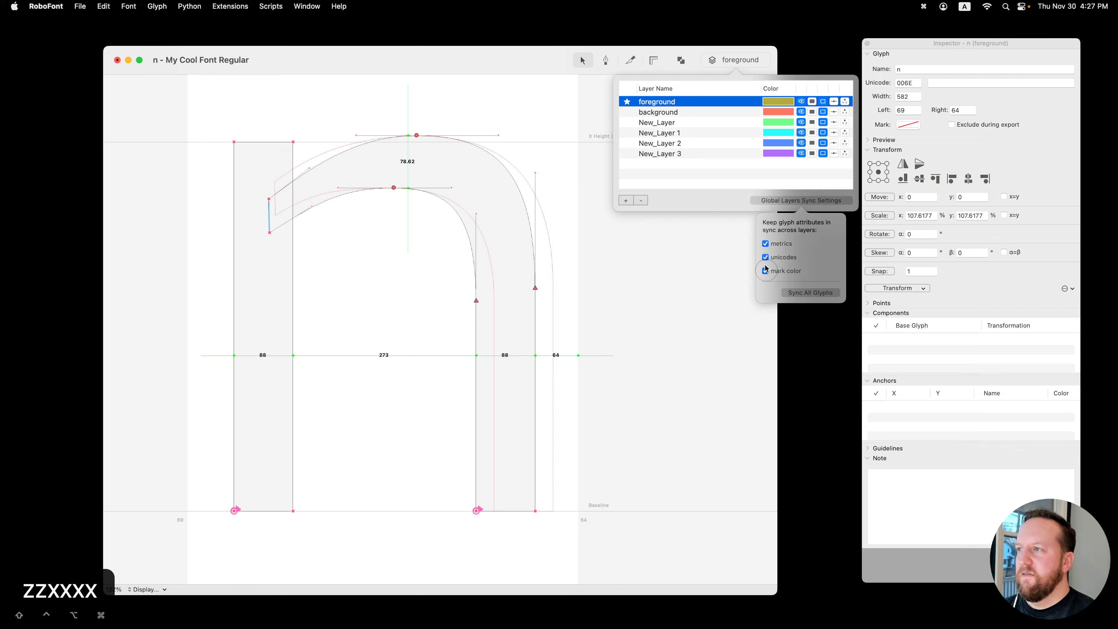
{"action": "left_click", "coordinate": [766, 243]}
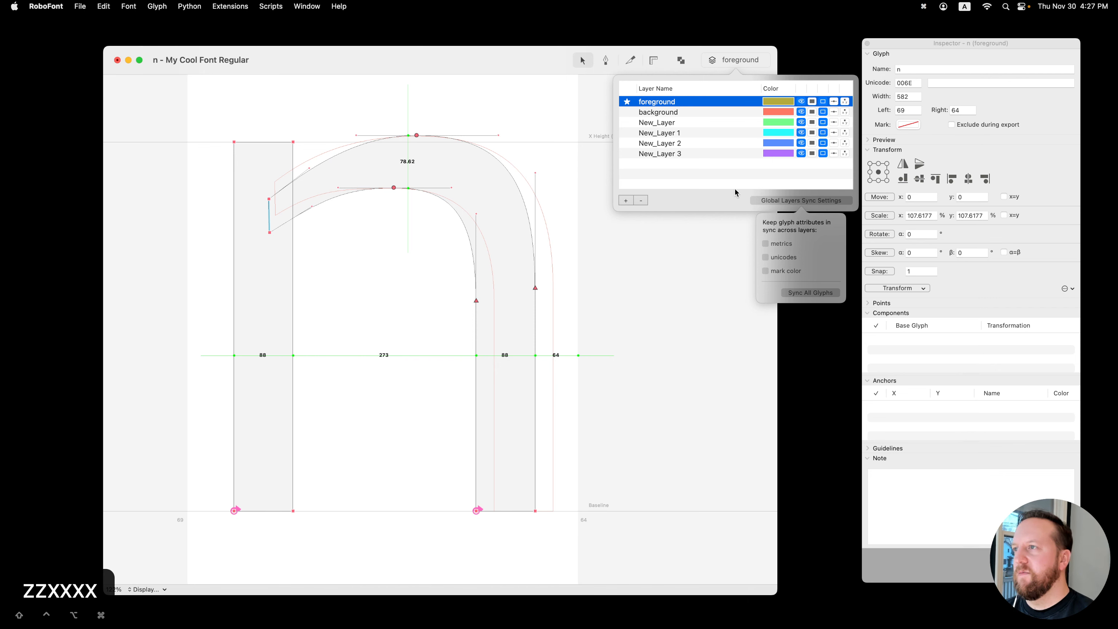
{"action": "left_click", "coordinate": [765, 180]}
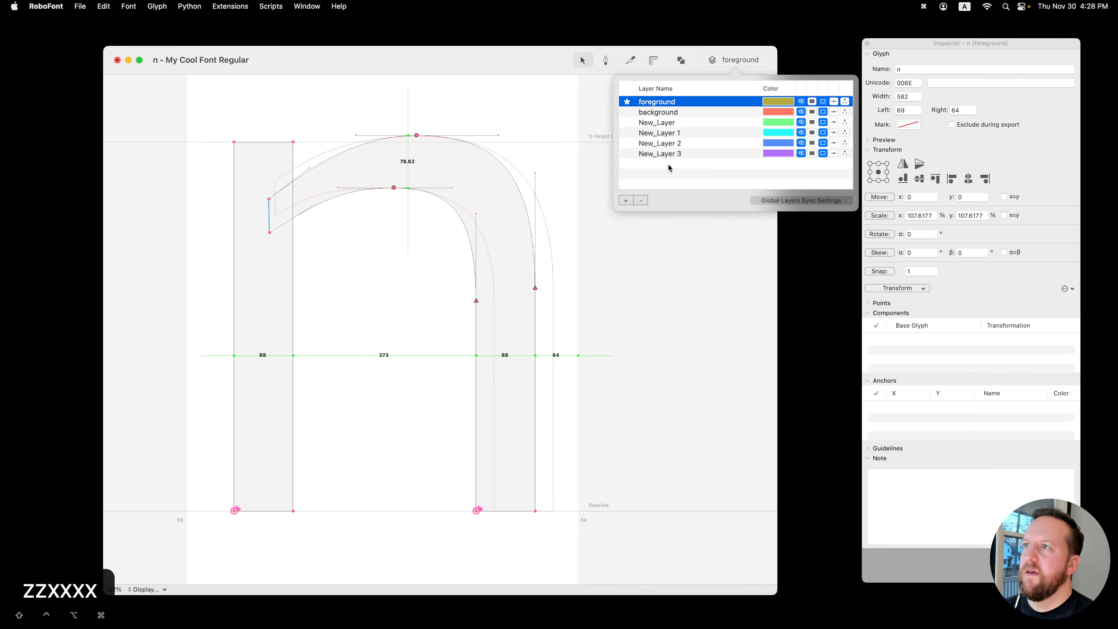
{"action": "left_click", "coordinate": [568, 107]}
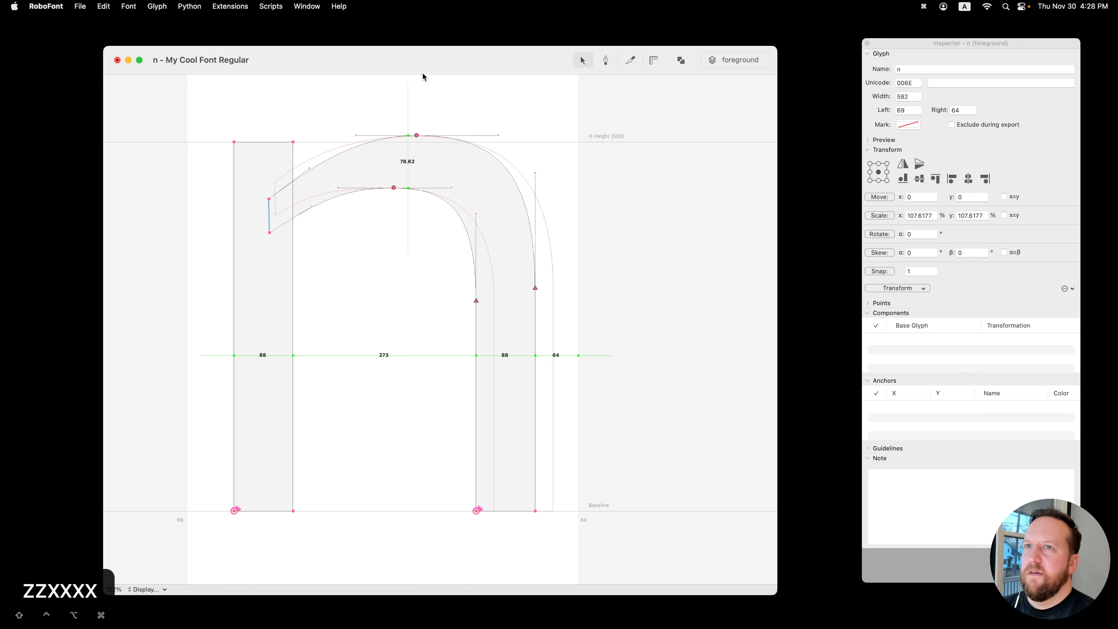